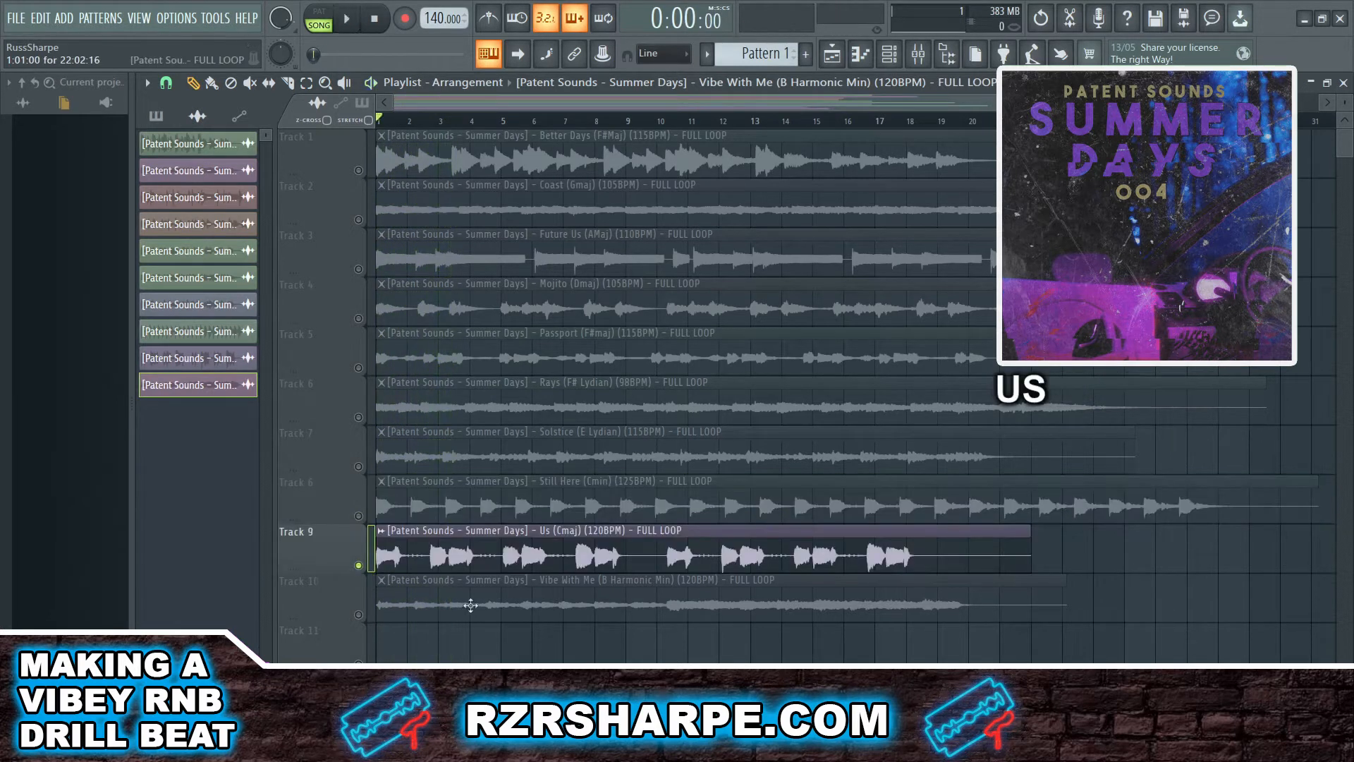
# - Play back the "Vibe With Me" full loop on track 10 in solo
pyautogui.press('space')
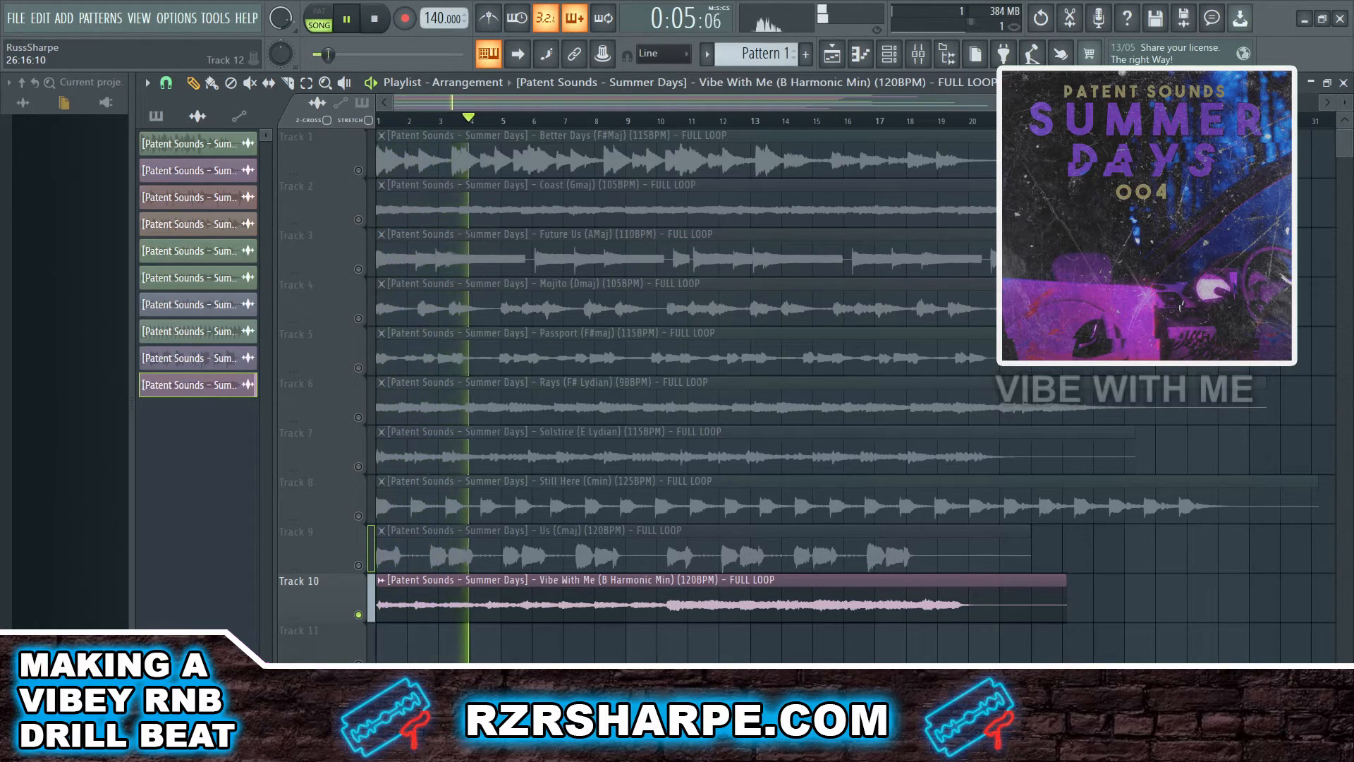
pyautogui.press('space')
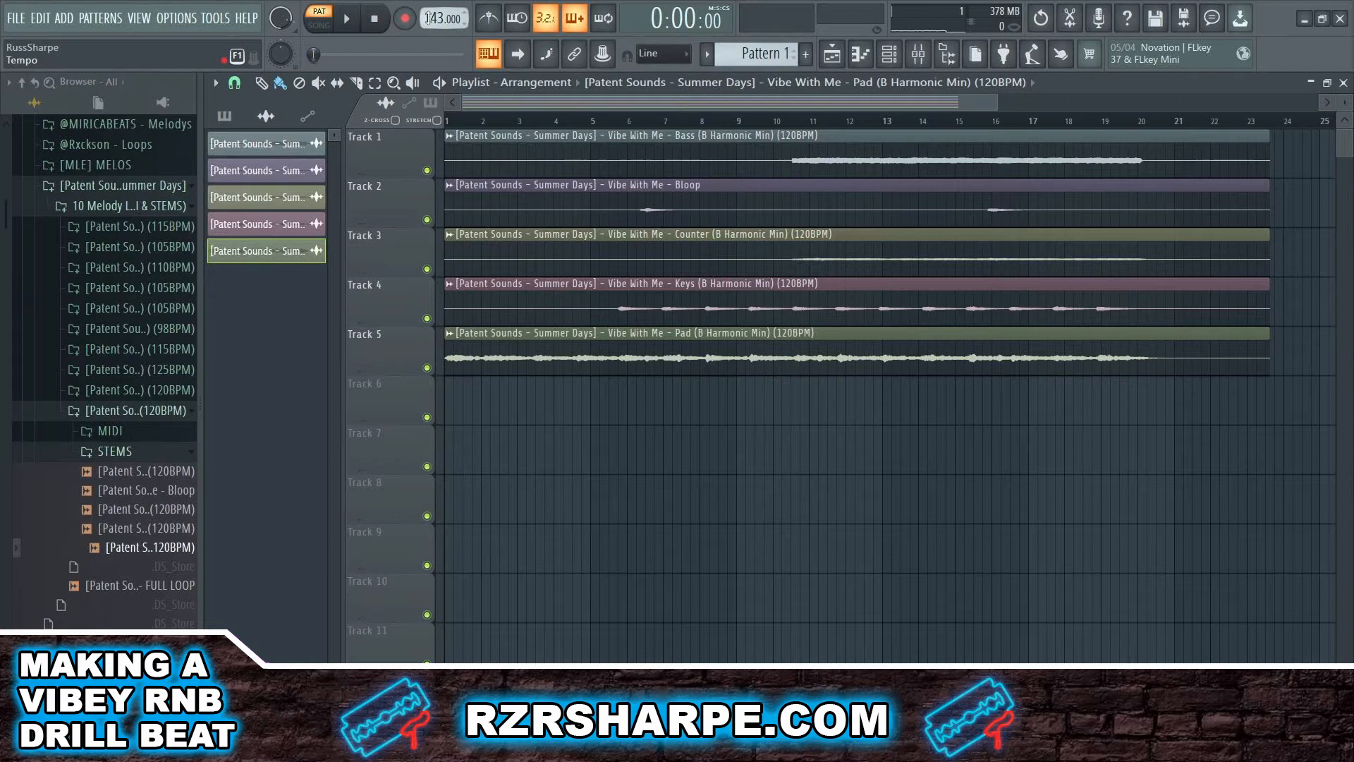
# - Set the project tempo to 120 BPM and the Bass stem's time-stretching mode to Stretch
pyautogui.moveTo(433, 19); pyautogui.dragTo(433, 56)
pyautogui.doubleClick(908, 168)
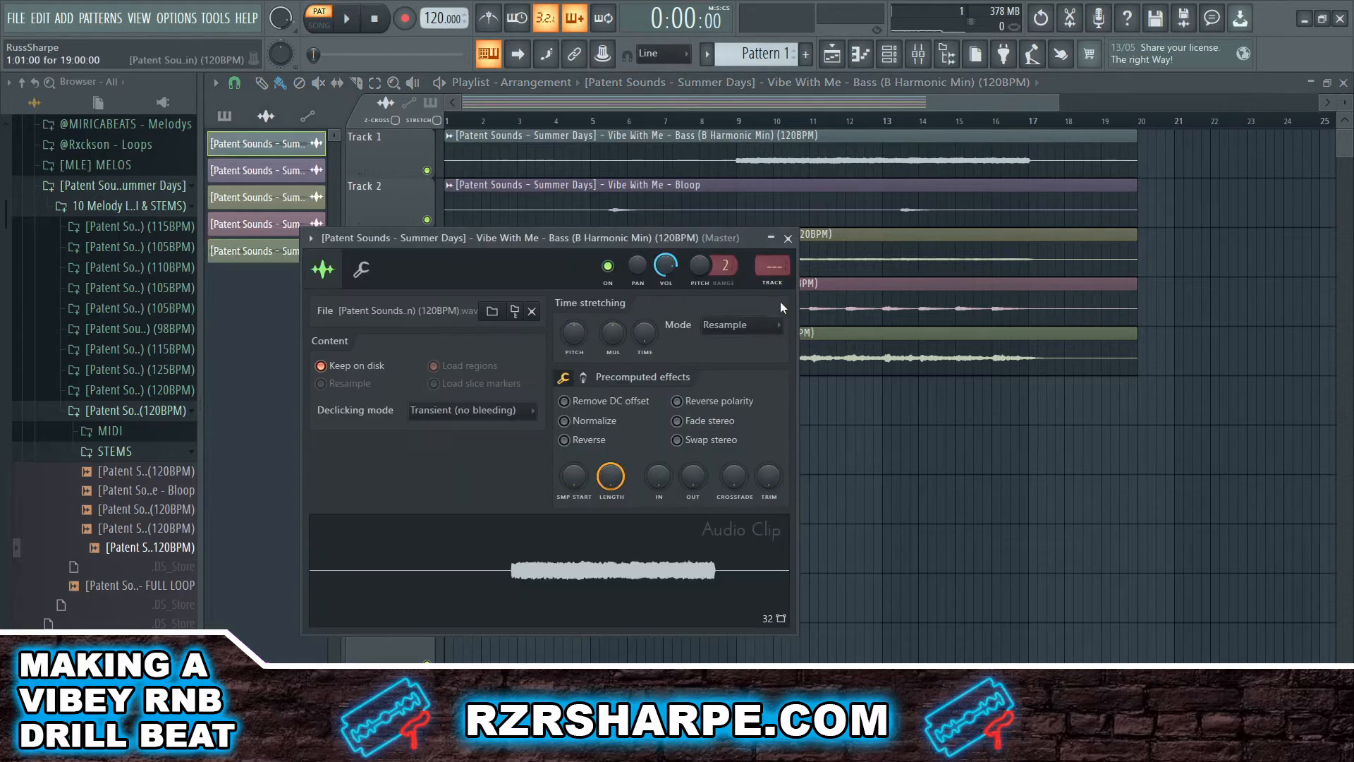
pyautogui.click(736, 326)
pyautogui.click(732, 370)
pyautogui.click(788, 238)
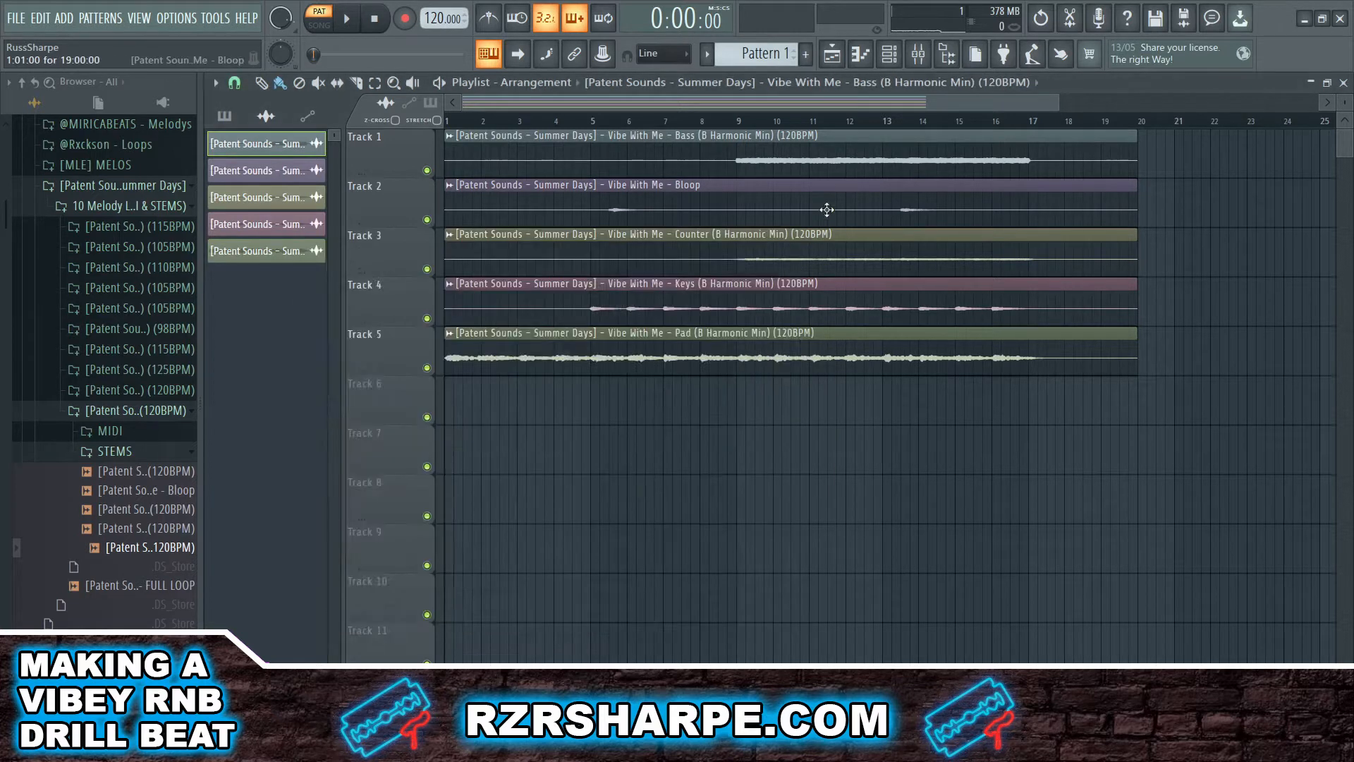
# - Set the time-stretching mode of the Bloop and Counter stems to Stretch
pyautogui.doubleClick(822, 211)
pyautogui.click(760, 347)
pyautogui.click(749, 394)
pyautogui.click(811, 261)
pyautogui.doubleClick(826, 261)
pyautogui.click(780, 371)
pyautogui.click(773, 417)
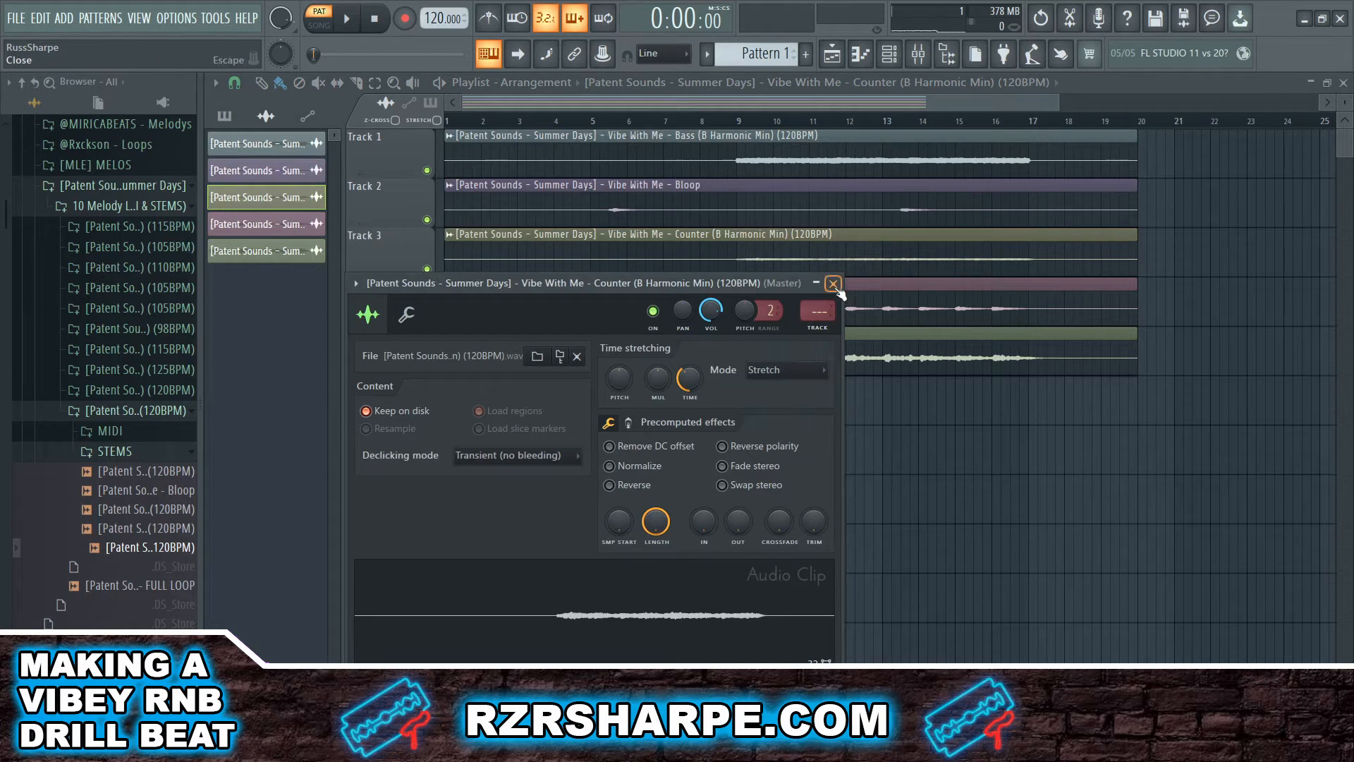
pyautogui.click(834, 284)
# - Set the time-stretching mode of the Keys and Pad stems to Stretch
pyautogui.doubleClick(841, 307)
pyautogui.click(797, 394)
pyautogui.click(794, 440)
pyautogui.click(855, 306)
pyautogui.doubleClick(839, 357)
pyautogui.click(647, 234)
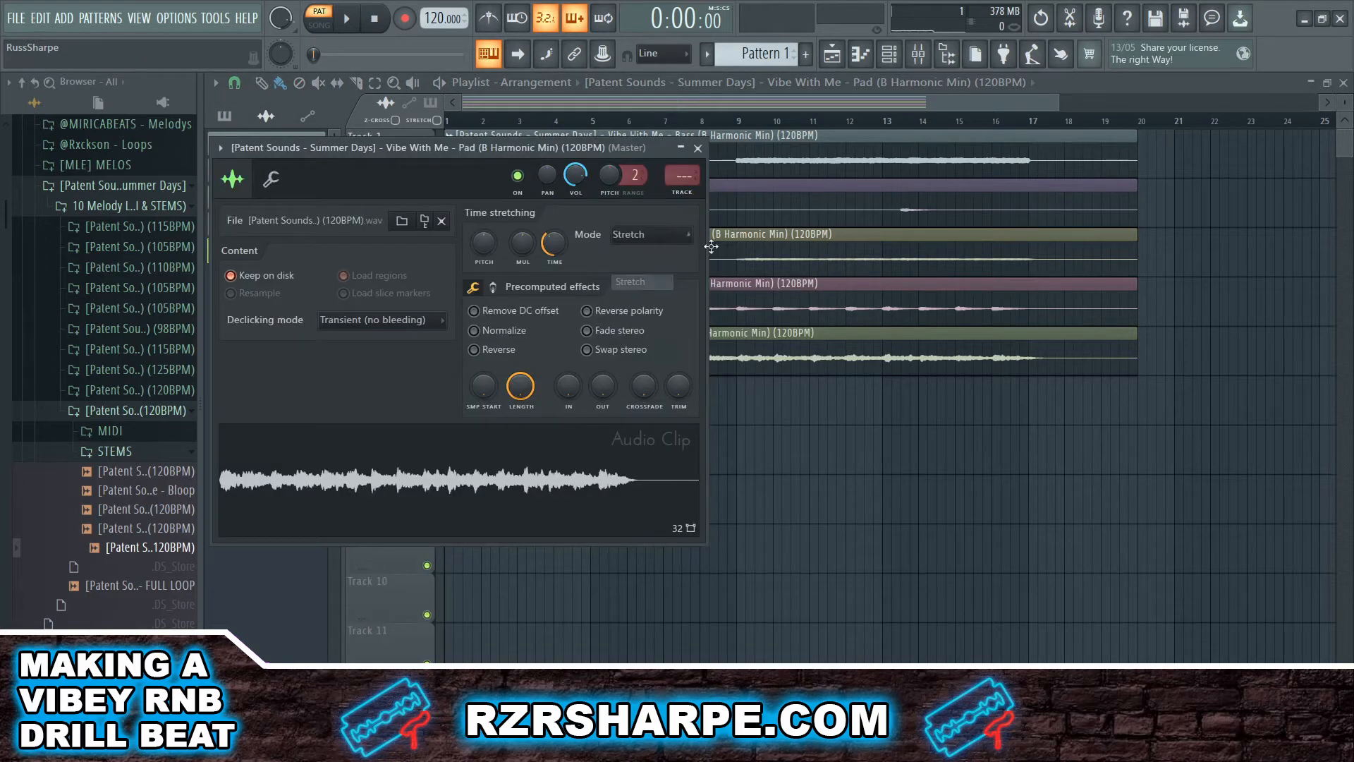
pyautogui.click(642, 280)
pyautogui.click(696, 147)
# - Set the project tempo to 143 BPM and cut off the tails of all five stems at bar 17
pyautogui.moveTo(438, 19); pyautogui.dragTo(439, 13)
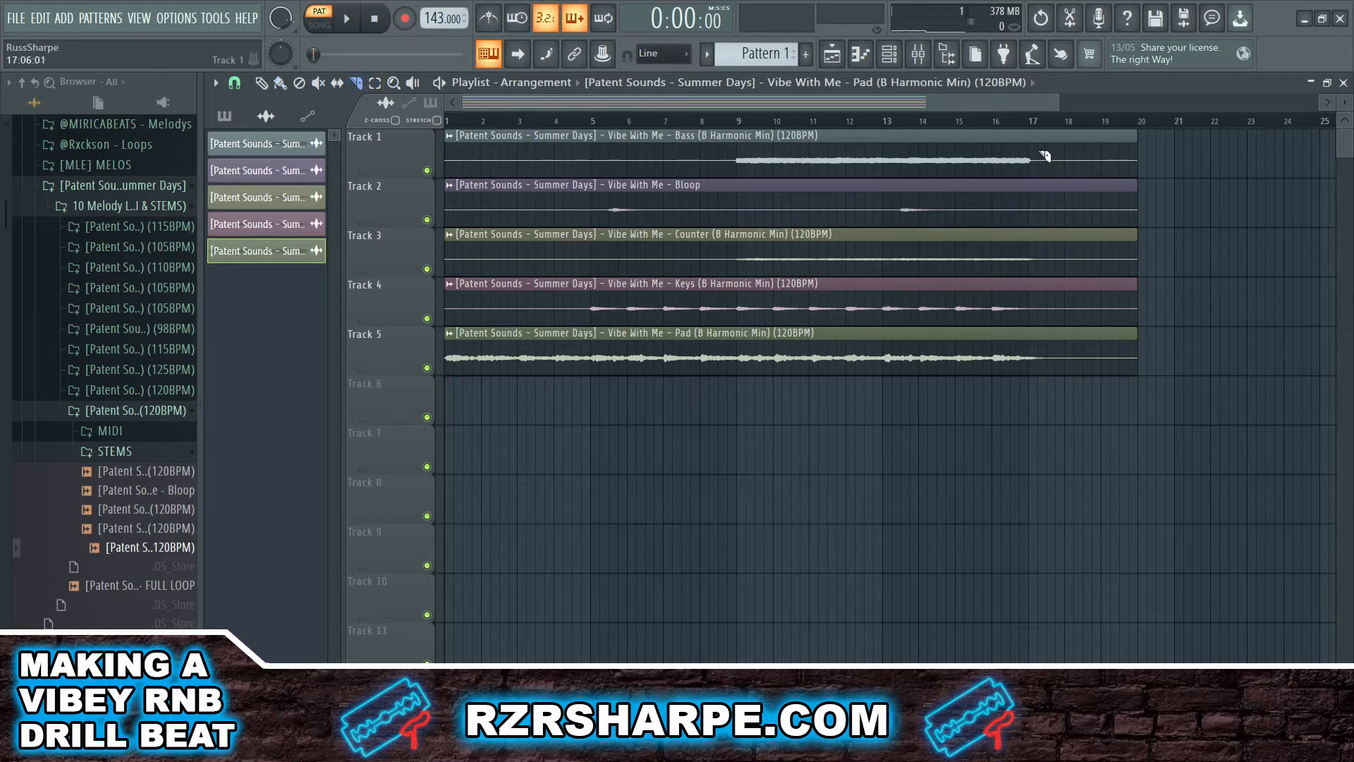
pyautogui.moveTo(1030, 369); pyautogui.dragTo(1032, 386)
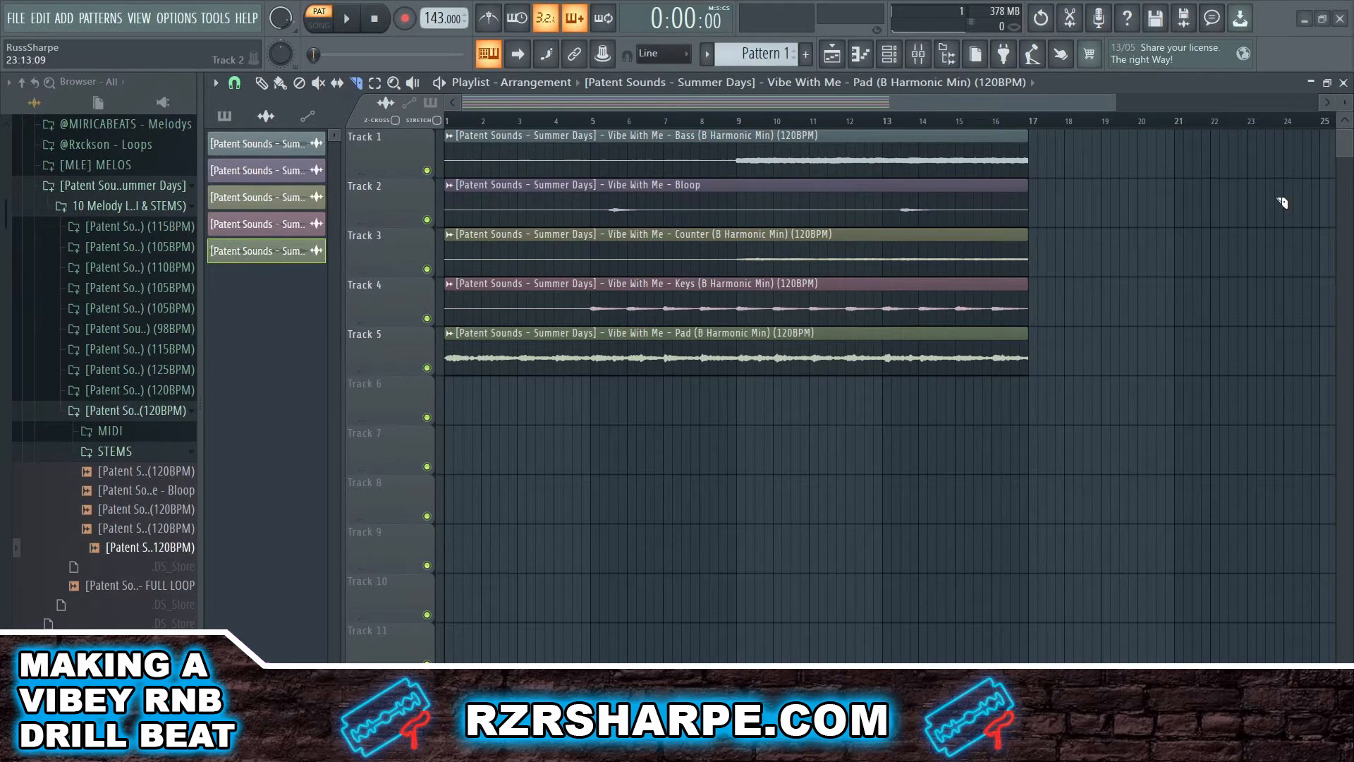
# - Slice all five stem clips at bar 9 and select their second halves
pyautogui.moveTo(740, 140); pyautogui.dragTo(744, 400)
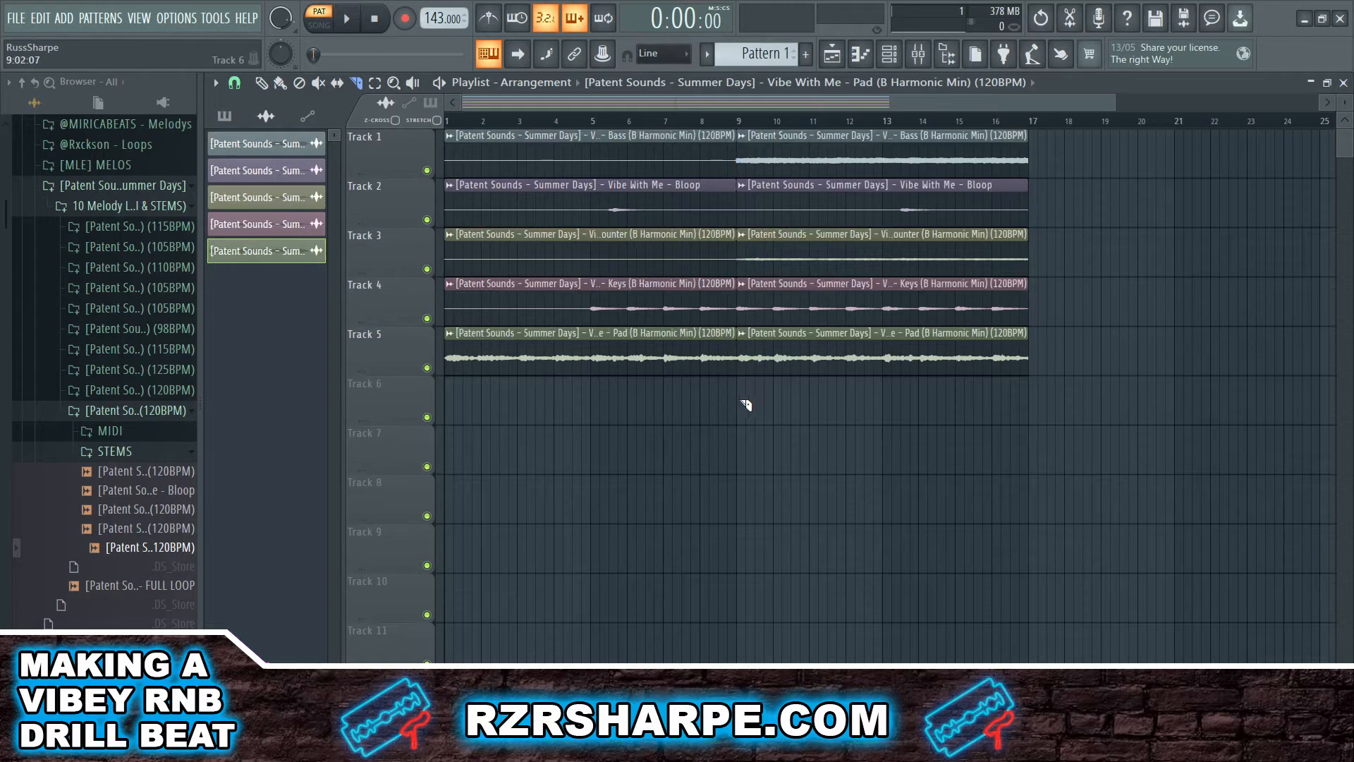
pyautogui.moveTo(816, 136)
pyautogui.keyDown('ctrl'); pyautogui.mouseDown()
pyautogui.moveTo(846, 366)
pyautogui.moveTo(863, 147)
pyautogui.moveTo(877, 150)
pyautogui.moveTo(818, 144)
pyautogui.mouseUp(); pyautogui.keyUp('ctrl')
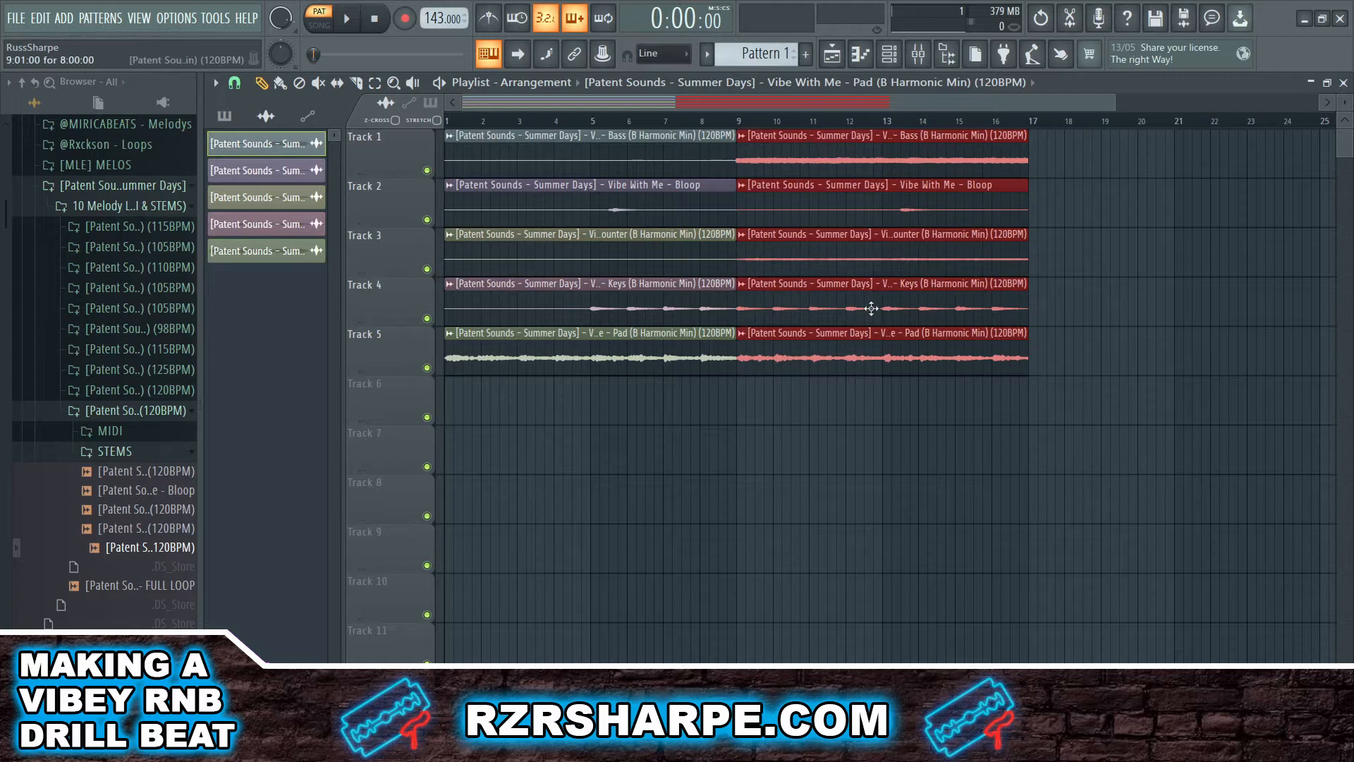
pyautogui.click(830, 433)
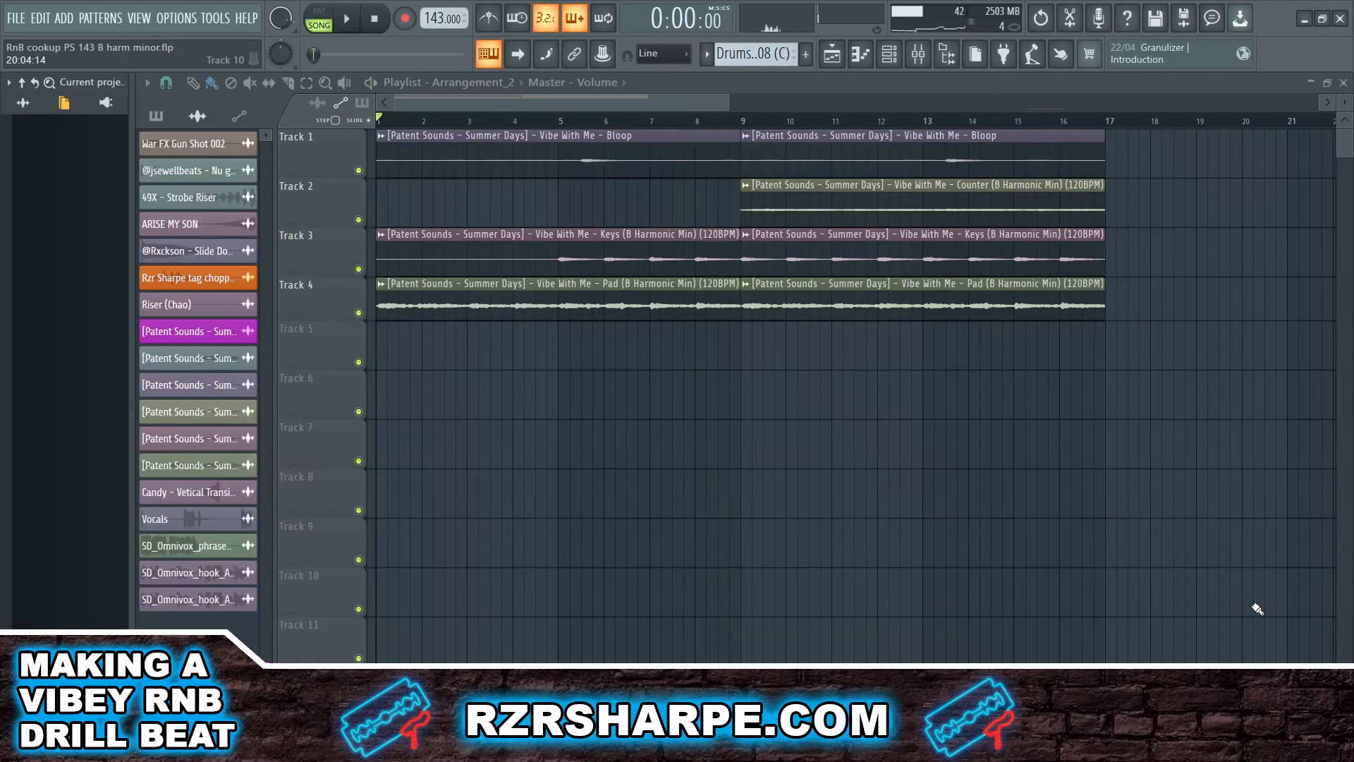
# - Play back the arranged melody stems and the soloed vocal clips on tracks 5 and 6
pyautogui.press('space')
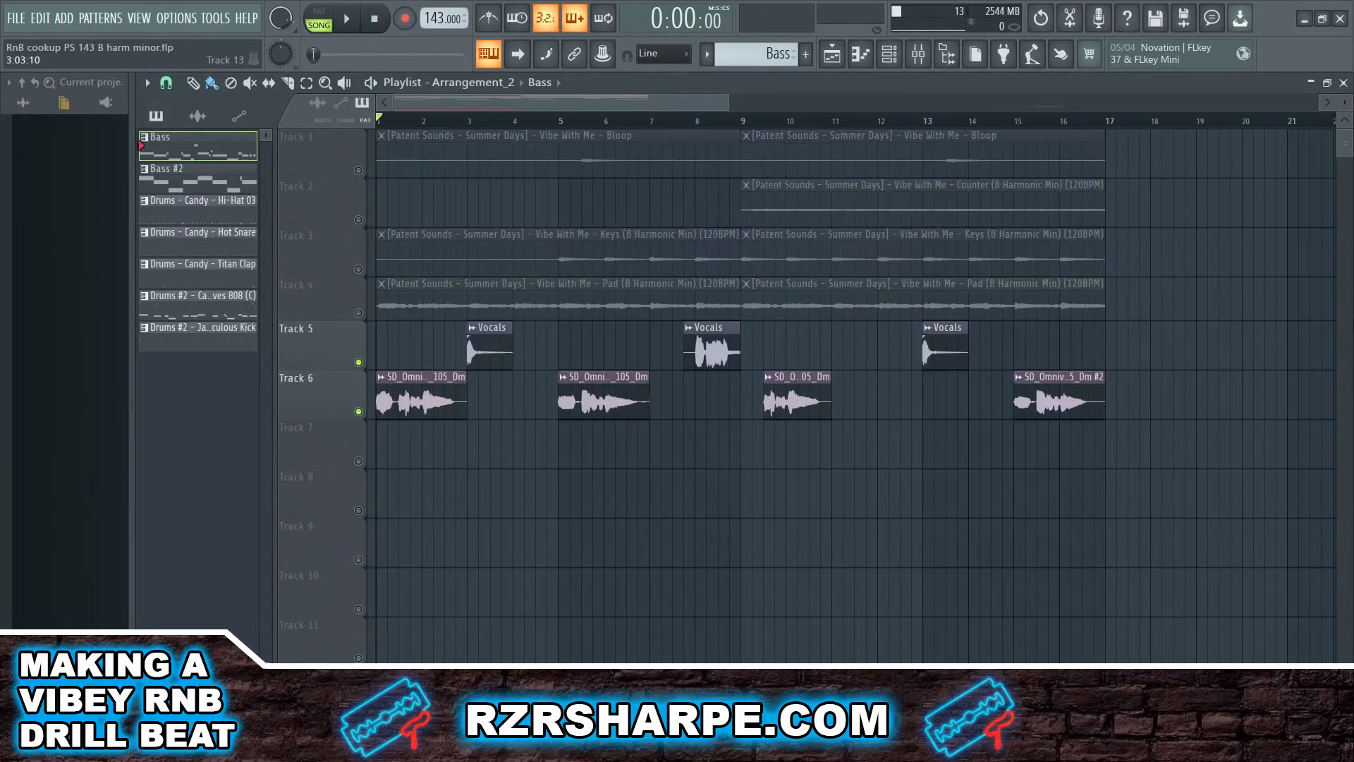
pyautogui.press('space')
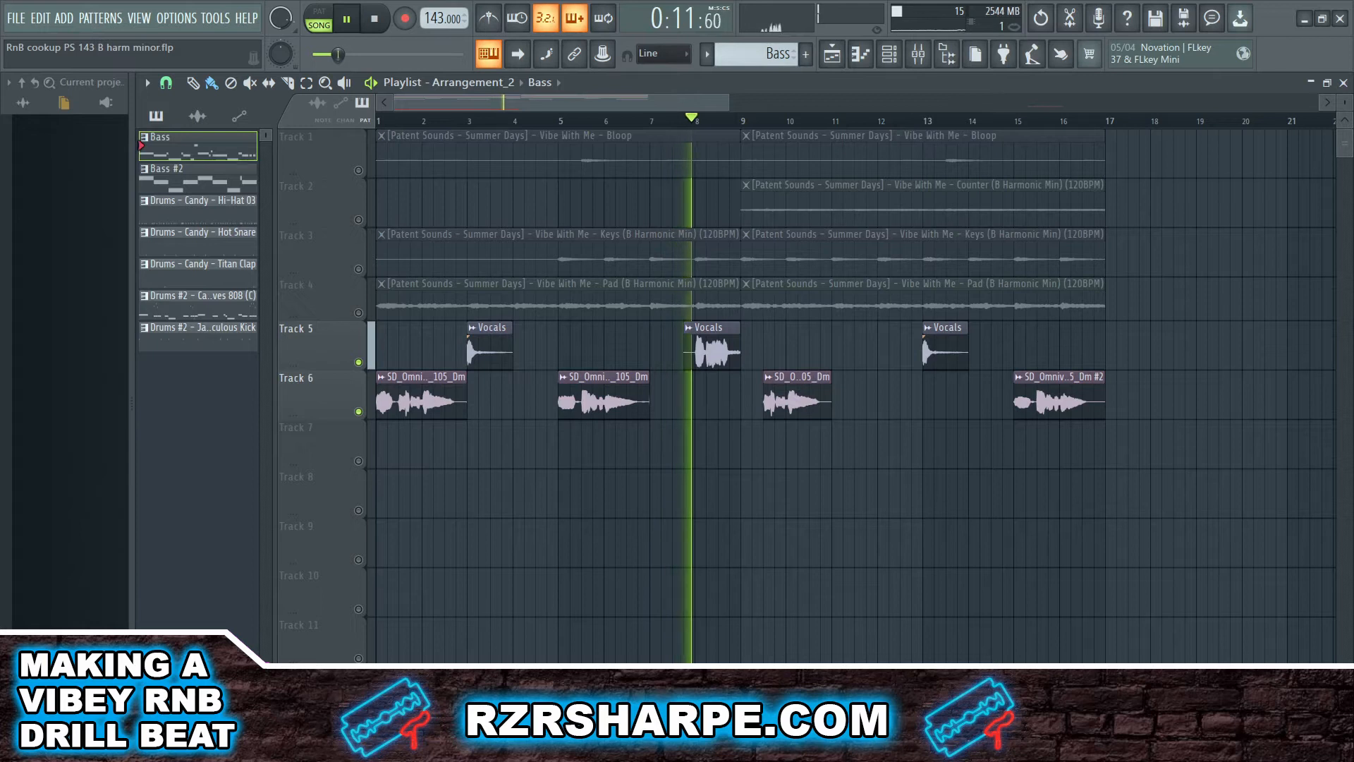
pyautogui.press('space')
# - Play back the soloed Bass pattern on track 13
pyautogui.scroll(-5, 826, 367)
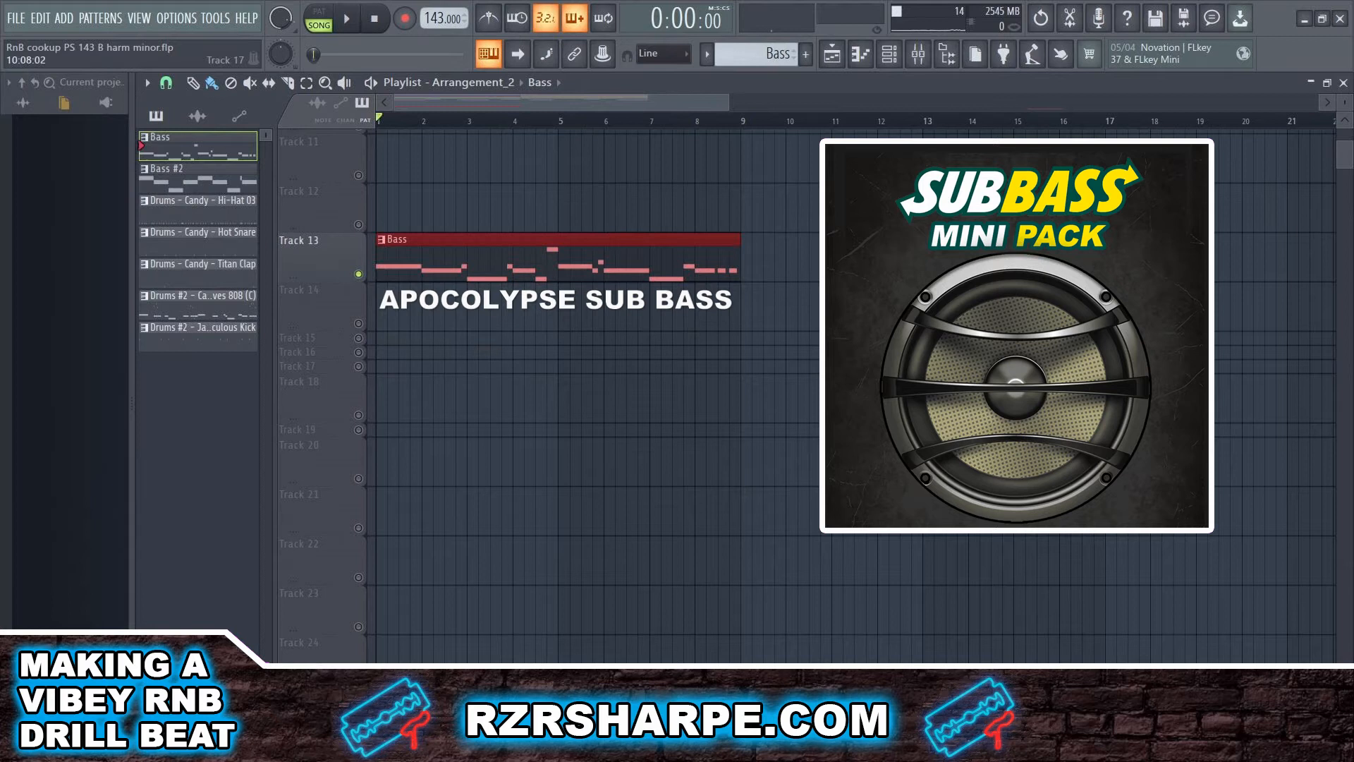
pyautogui.press('space')
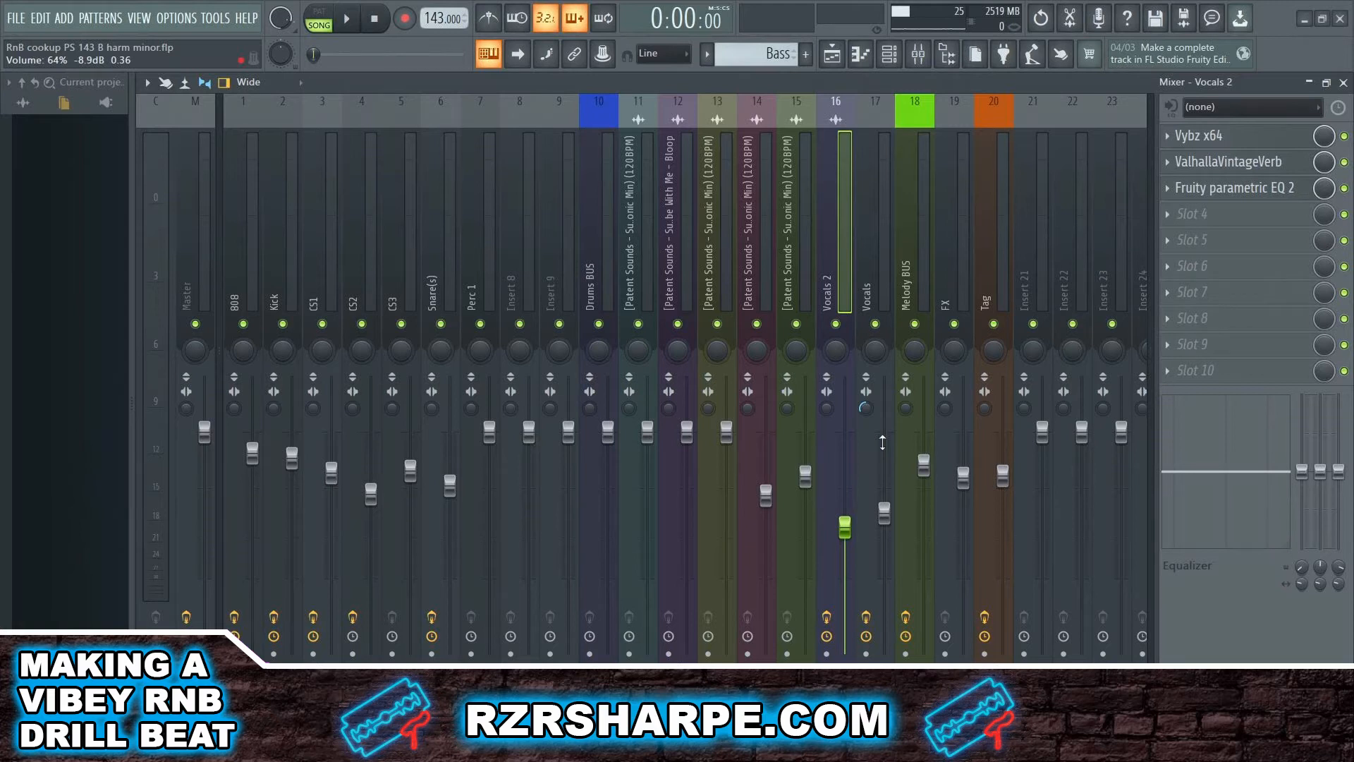
# - Examine the Vybz, ValhallaVintageVerb and Fruity parametric EQ 2 effects on the Vocals 2 mixer track
pyautogui.click(1220, 138)
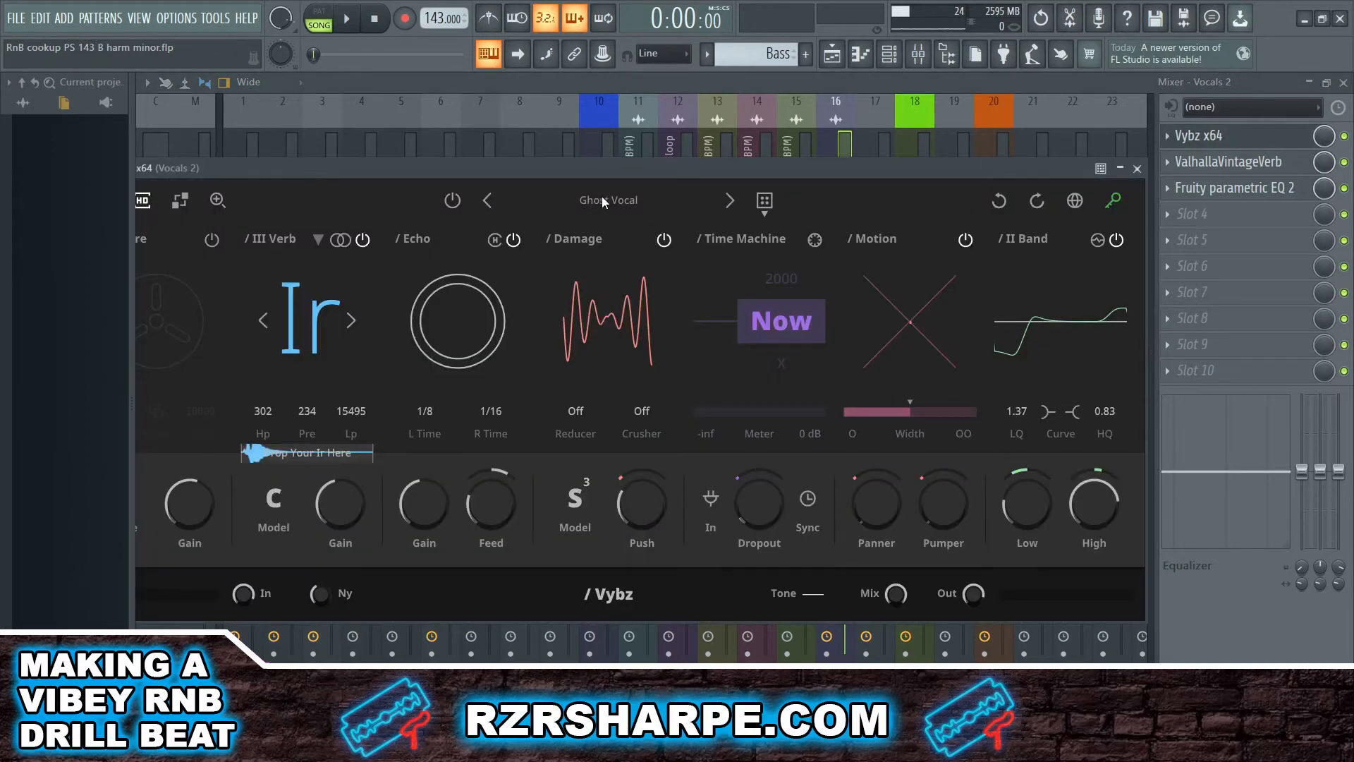
pyautogui.moveTo(524, 171); pyautogui.dragTo(561, 168)
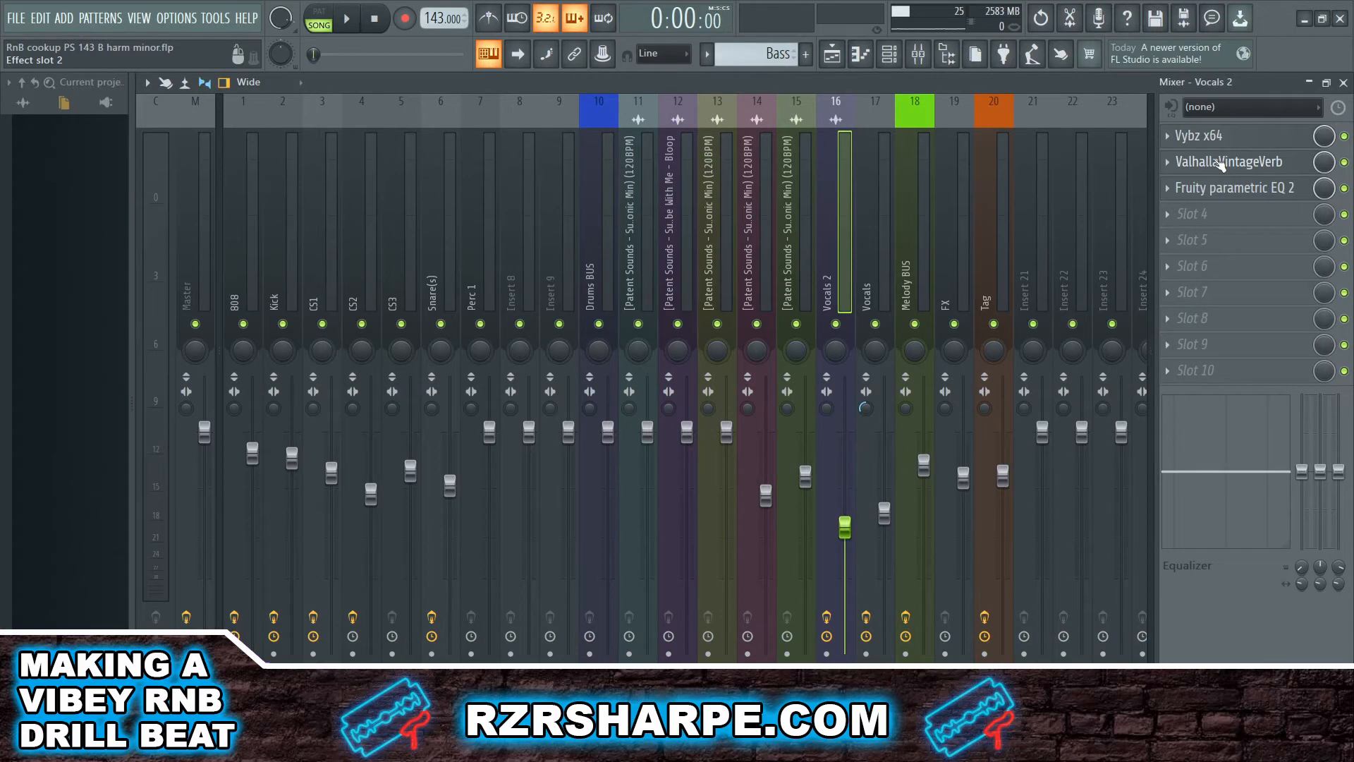
pyautogui.click(1220, 162)
pyautogui.click(1252, 189)
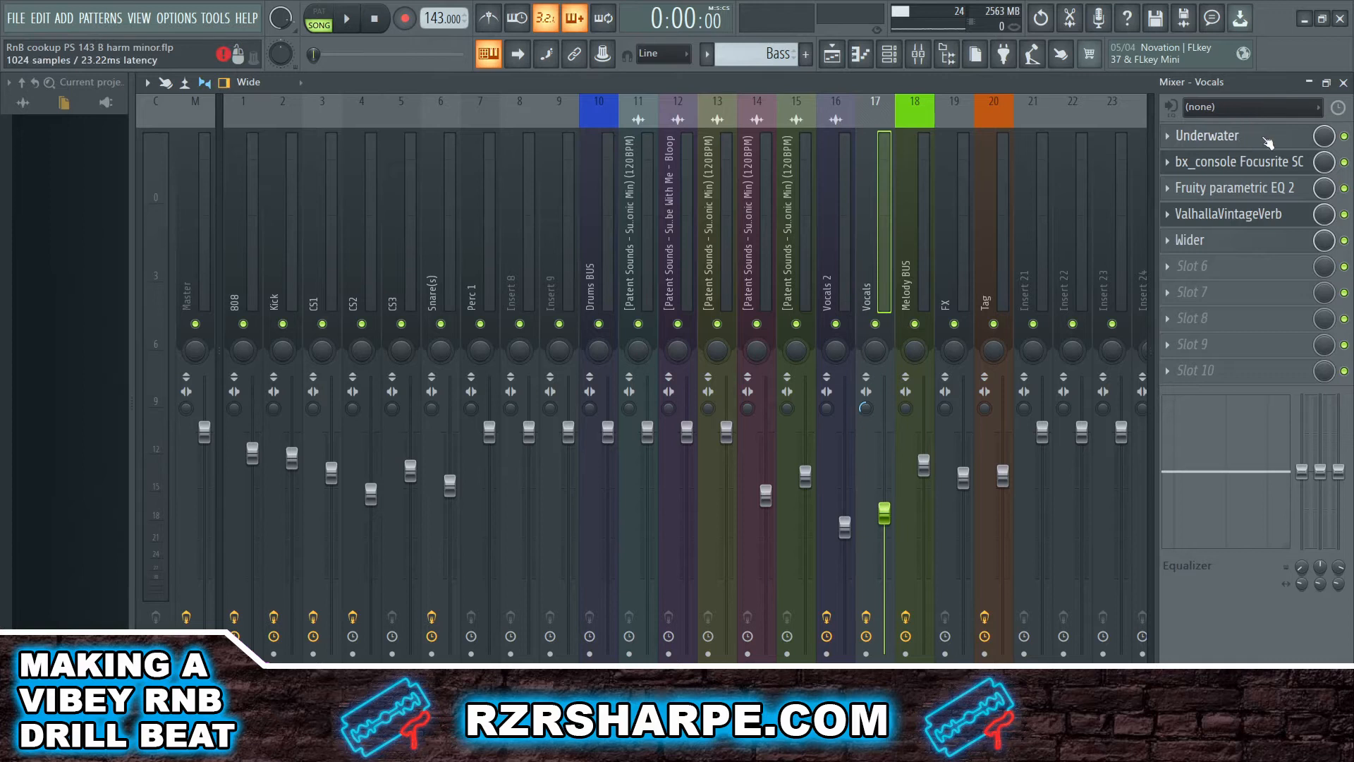
# - Examine the Underwater, ValhallaVintageVerb, Fruity parametric EQ 2 and Wider effects on the Vocals mixer track
pyautogui.click(1245, 139)
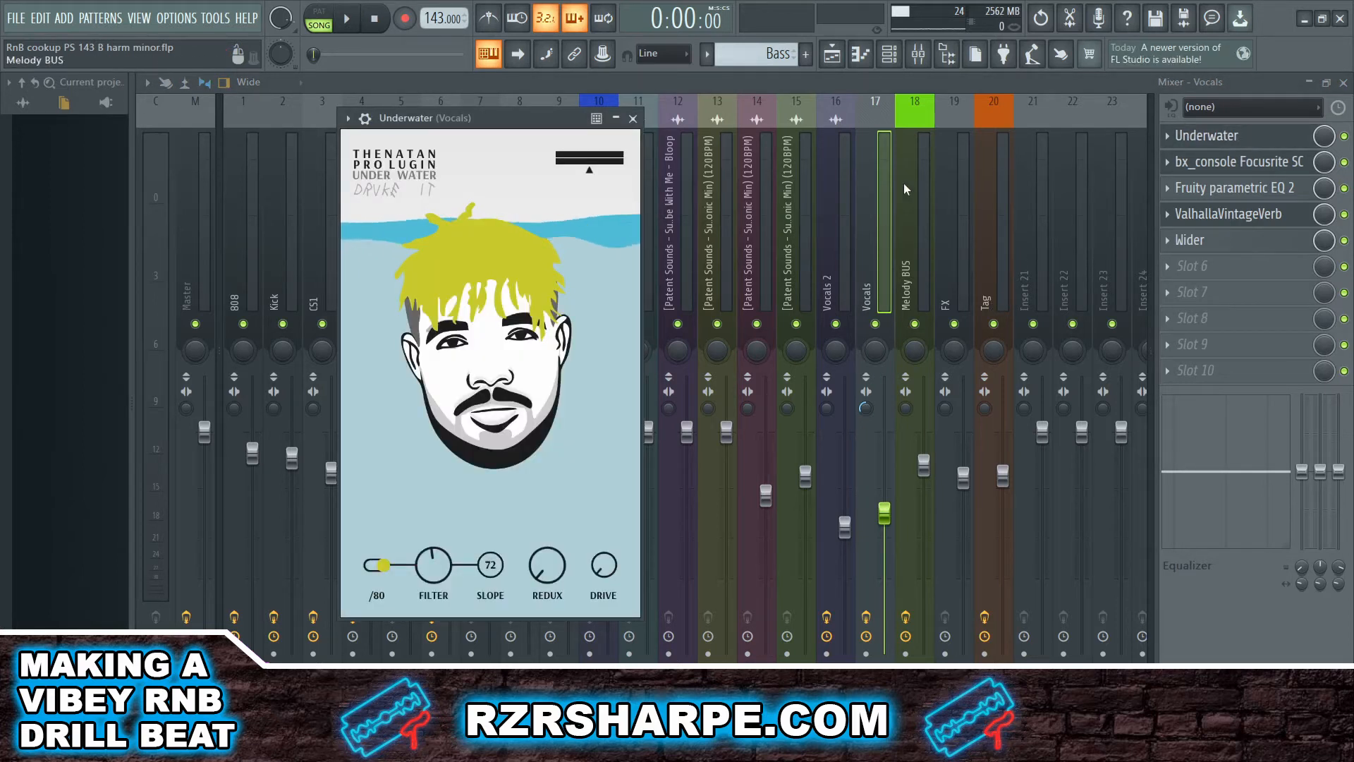
pyautogui.click(633, 119)
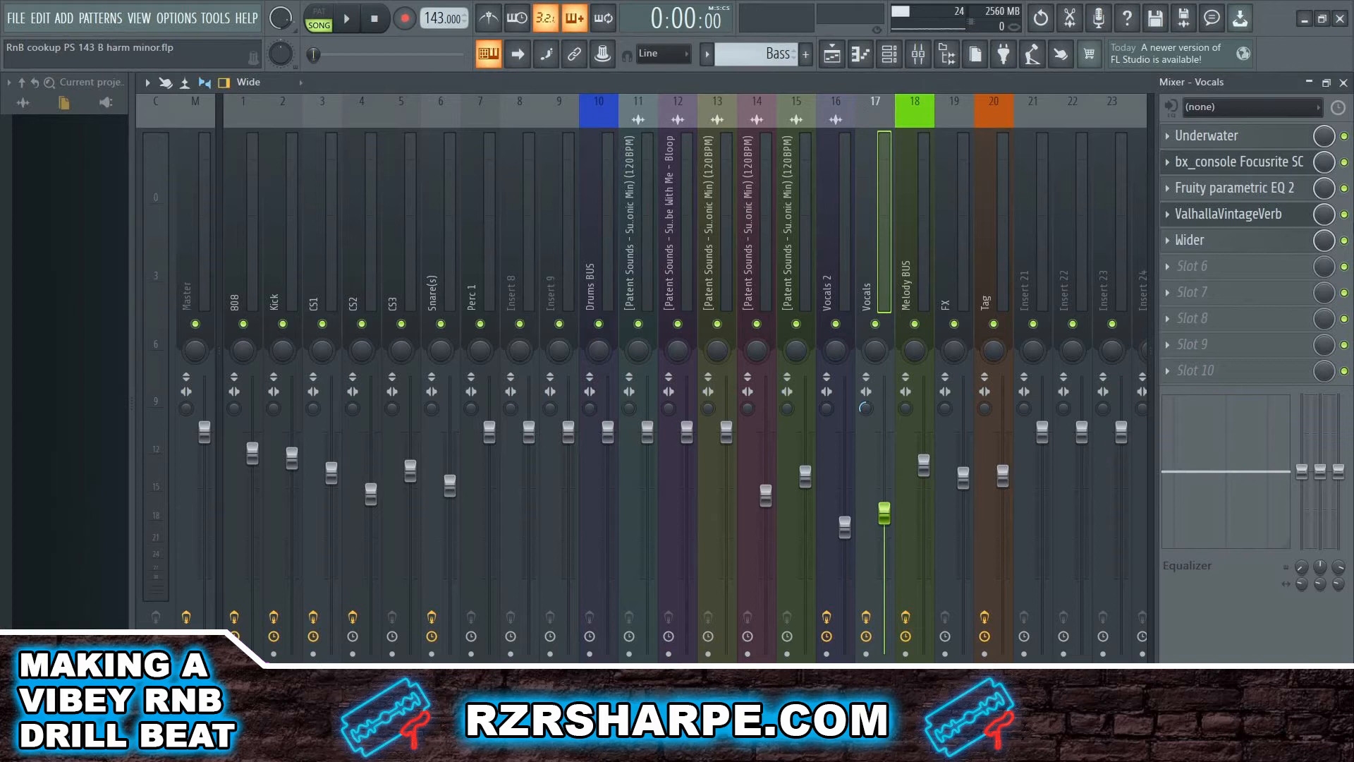
pyautogui.click(1211, 216)
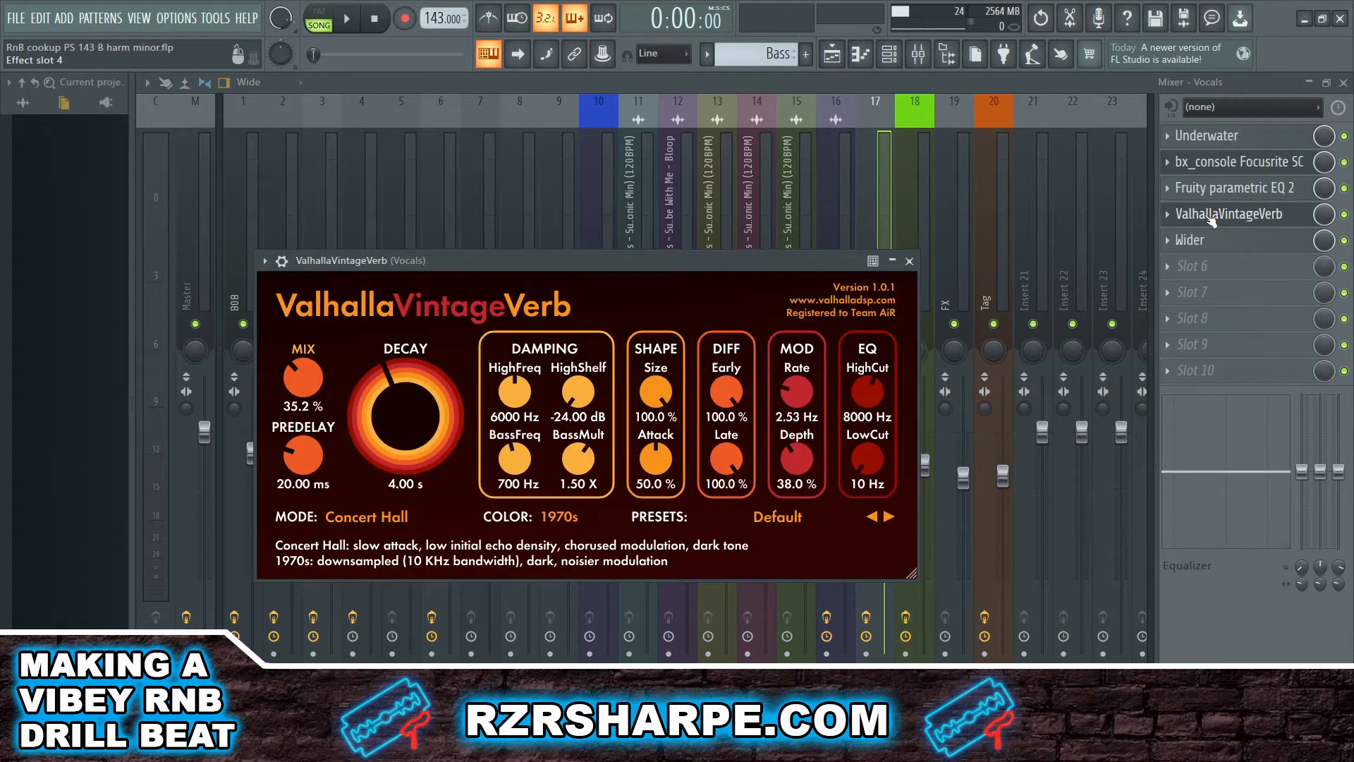
pyautogui.click(1229, 202)
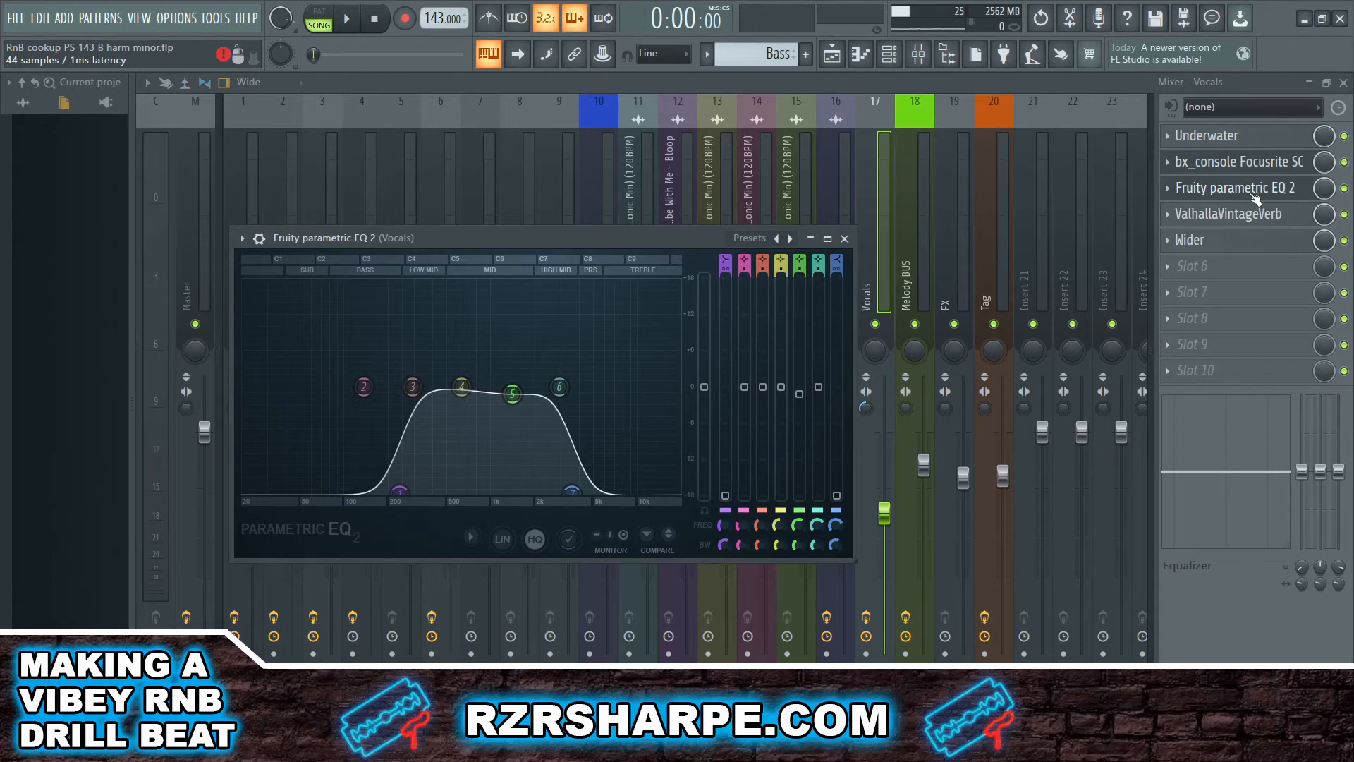
pyautogui.click(1253, 197)
pyautogui.click(1223, 243)
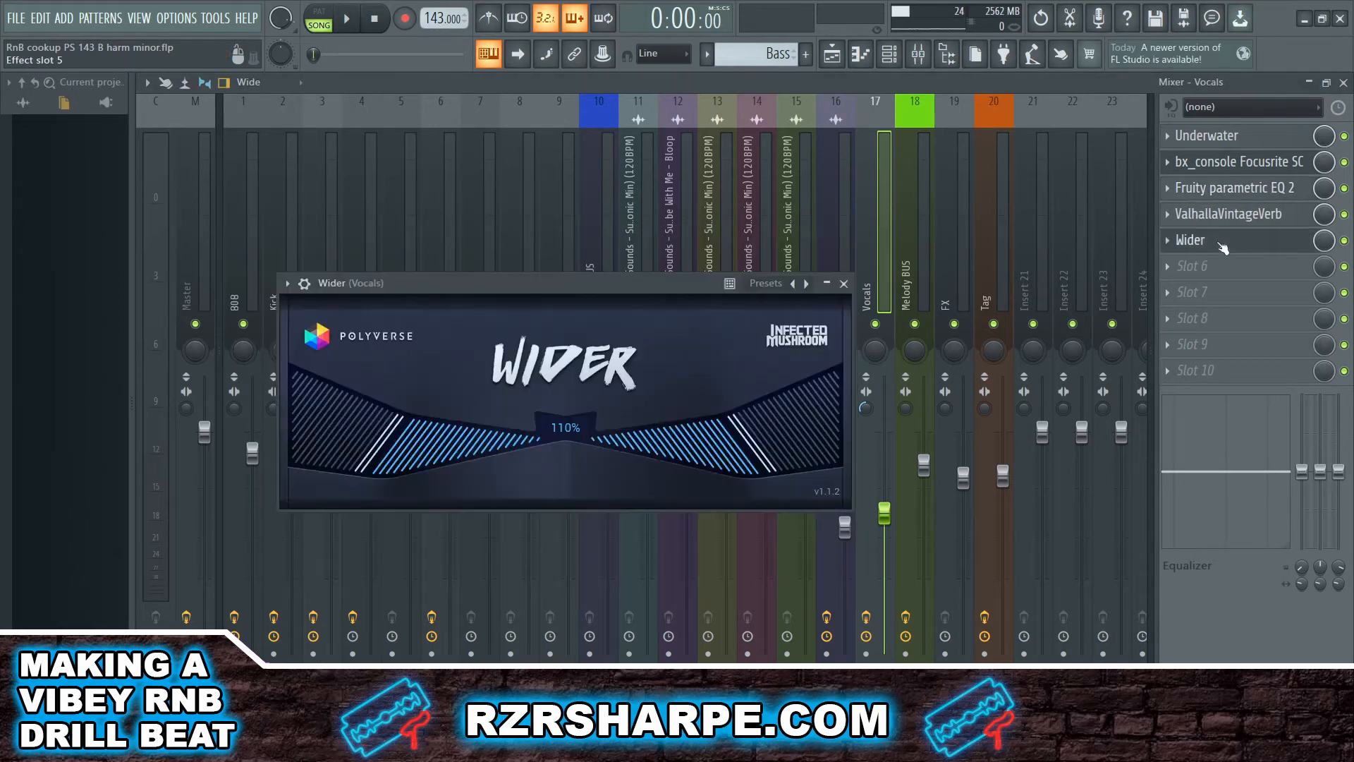
pyautogui.click(1211, 243)
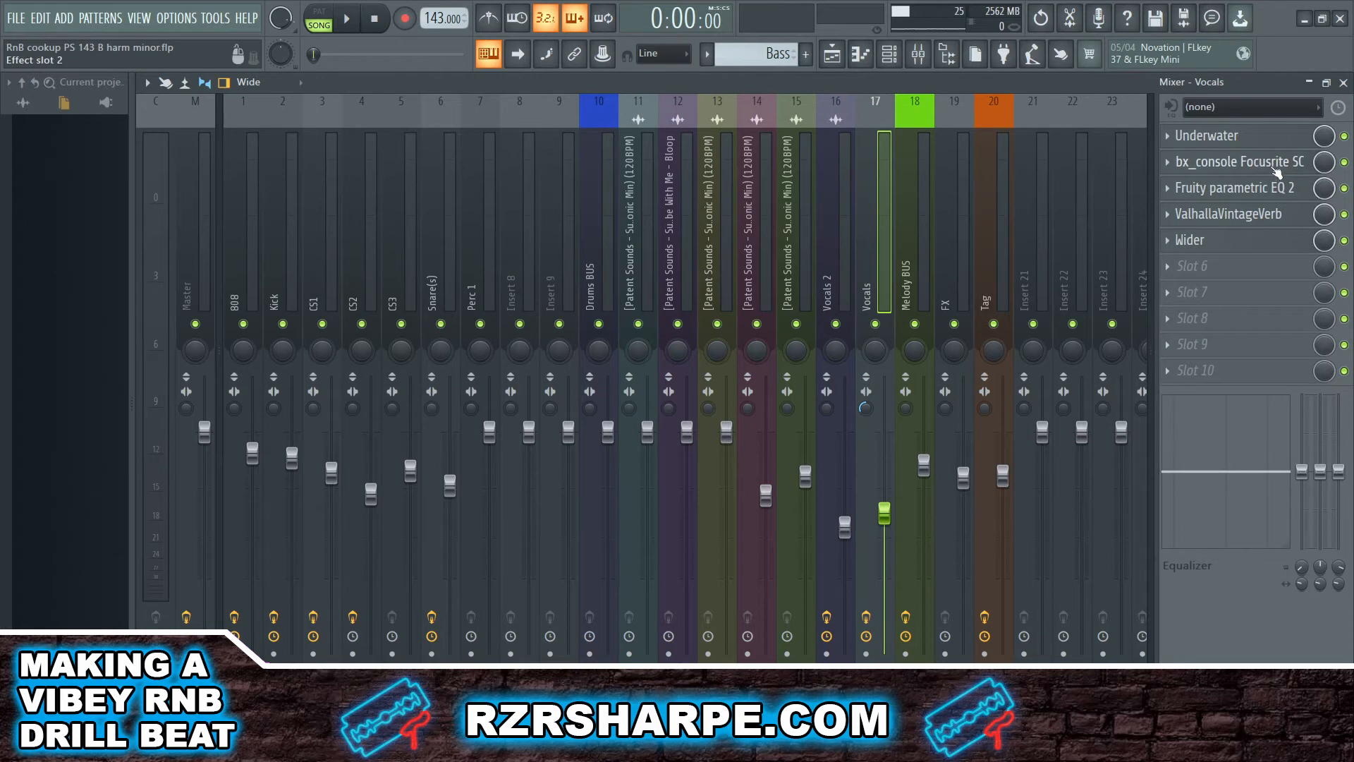
# - Examine the settings and preset list of bx_console Focusrite SC on the Vocals track and play back the soloed vocal clips
pyautogui.click(1274, 168)
pyautogui.moveTo(731, 211); pyautogui.dragTo(746, 143)
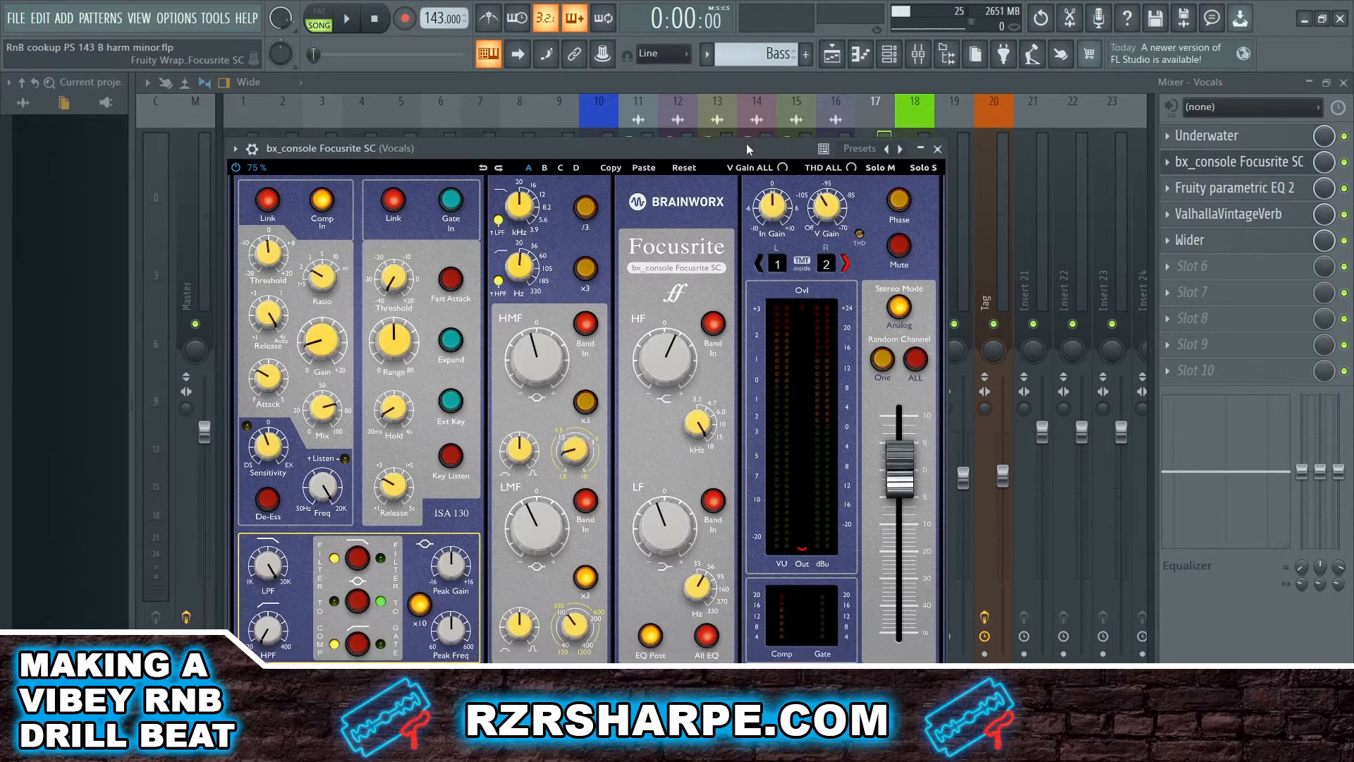
pyautogui.click(862, 148)
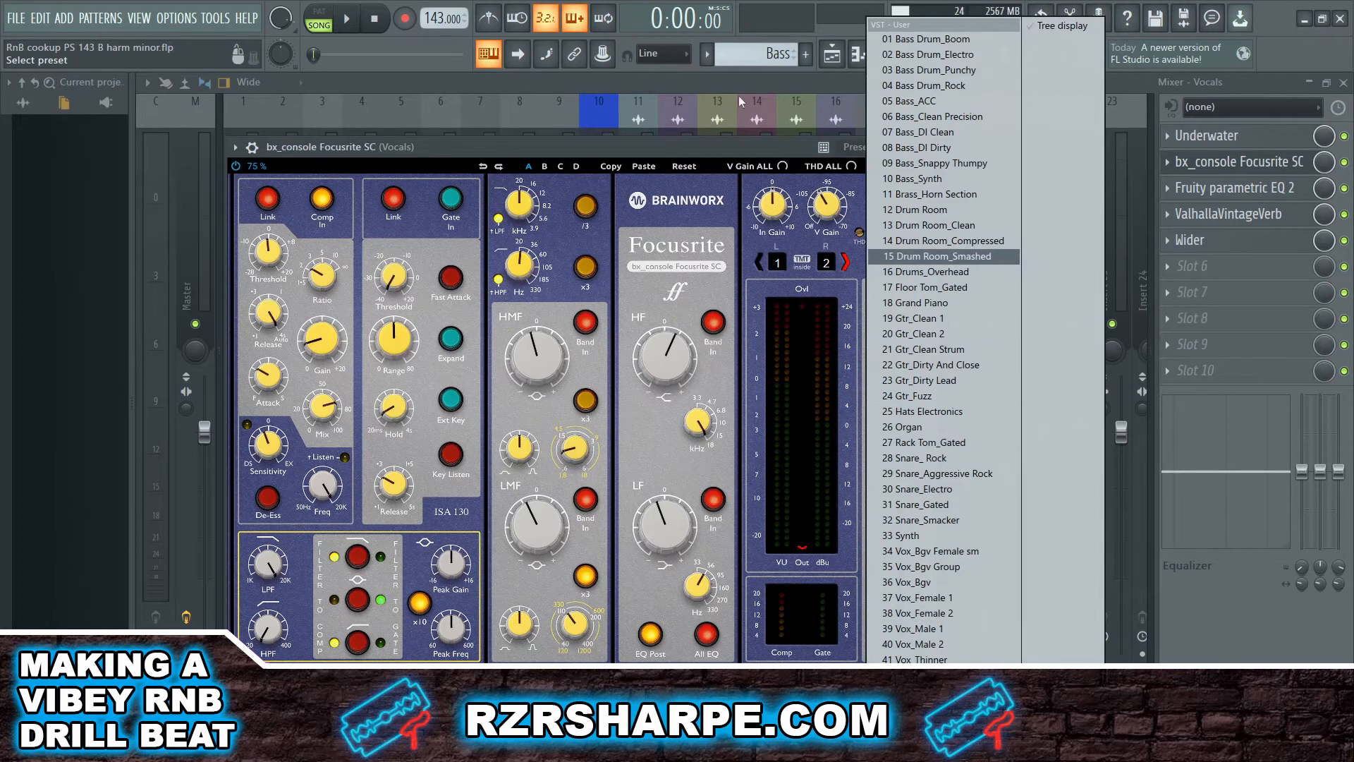
pyautogui.click(679, 150)
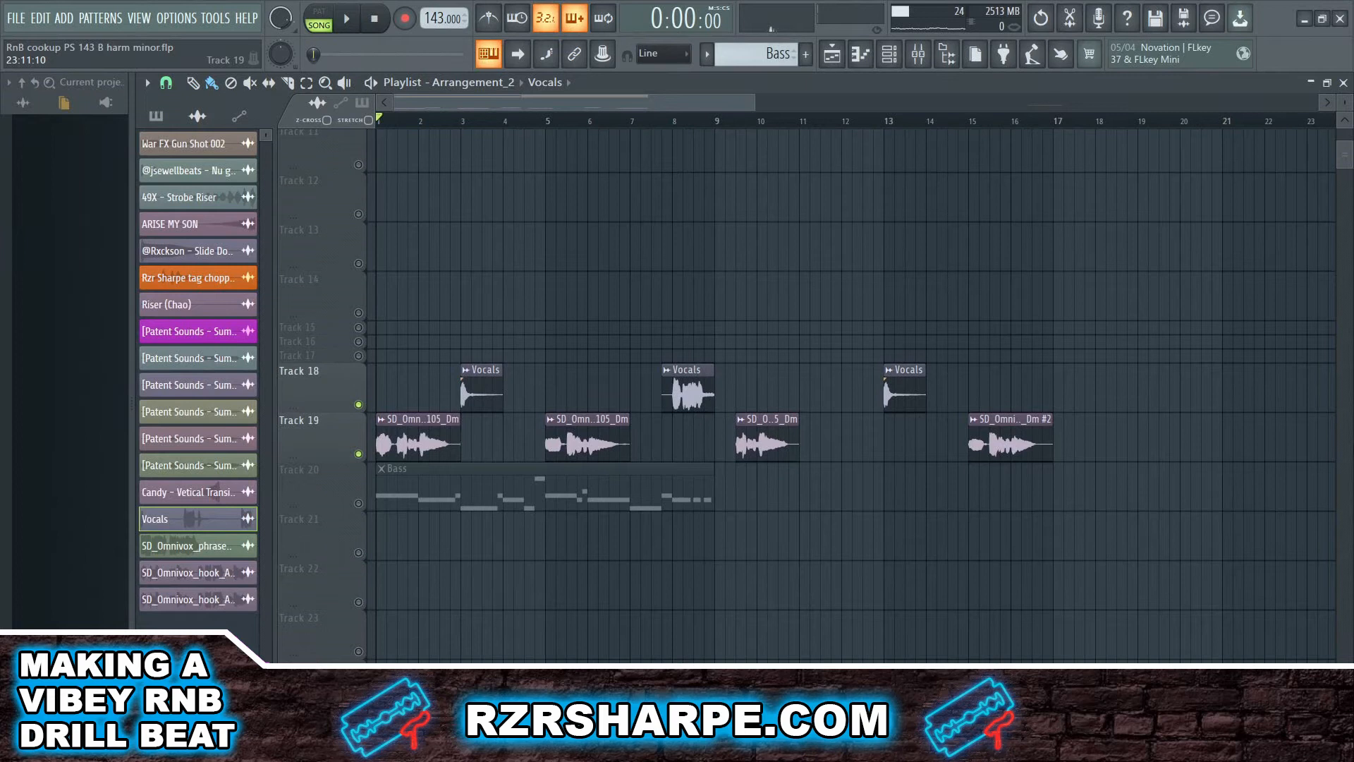
pyautogui.press('space')
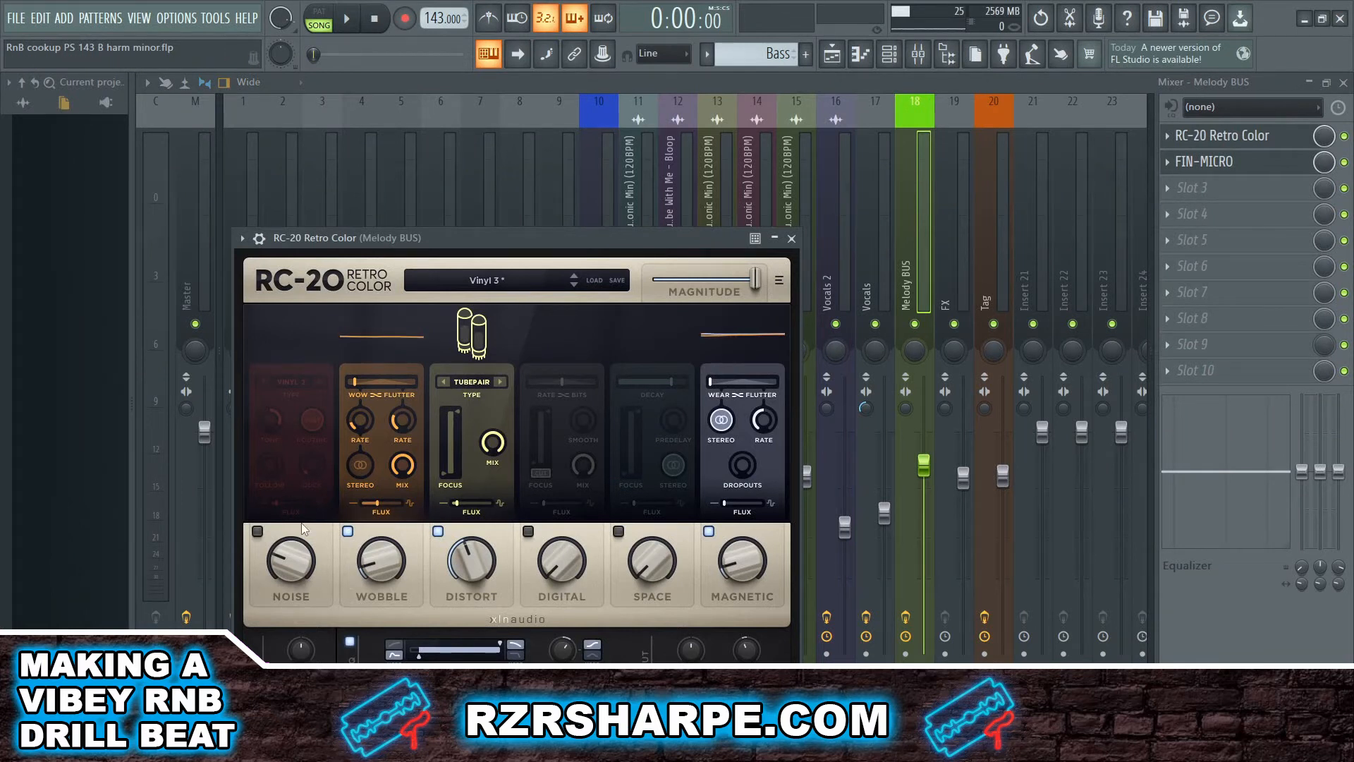
# - Examine the FIN-MICRO effect's mode and amount on the Melody BUS mixer track
pyautogui.click(1235, 169)
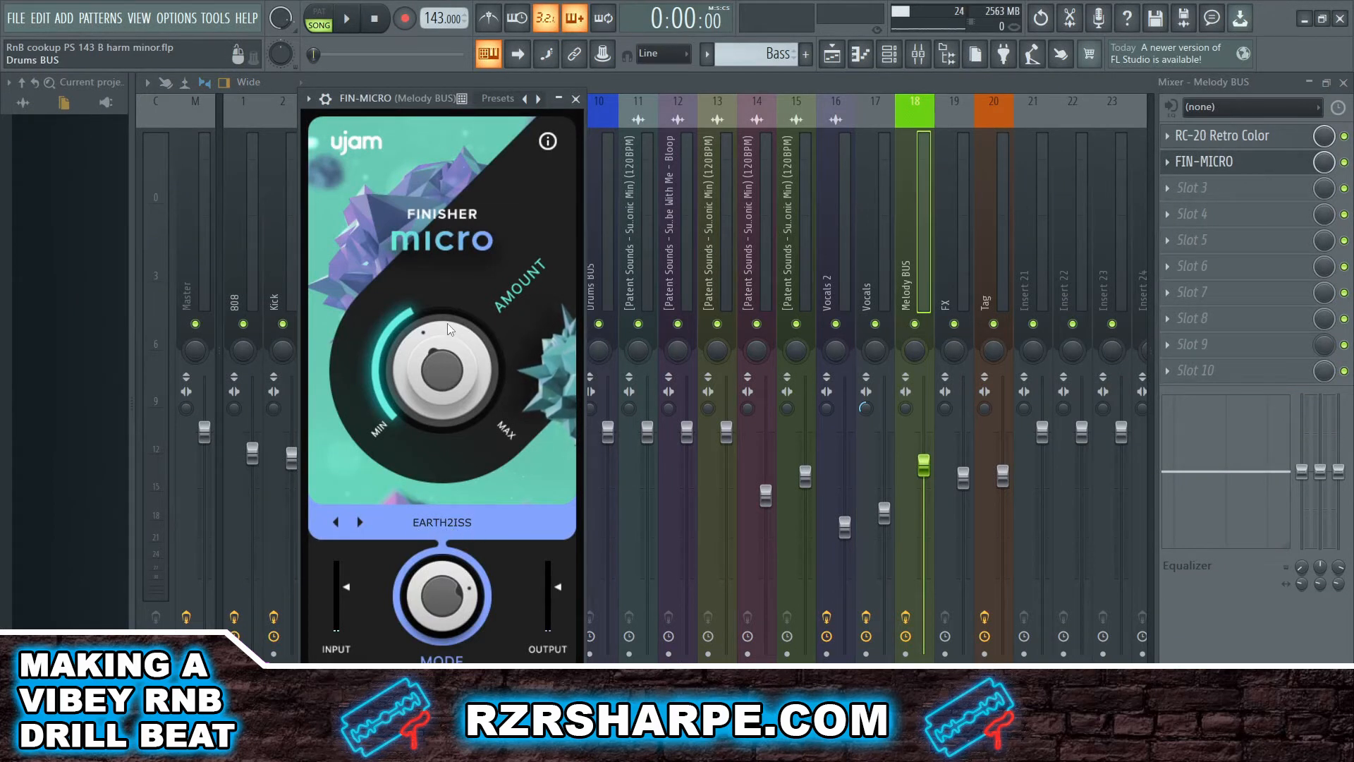
pyautogui.click(440, 357)
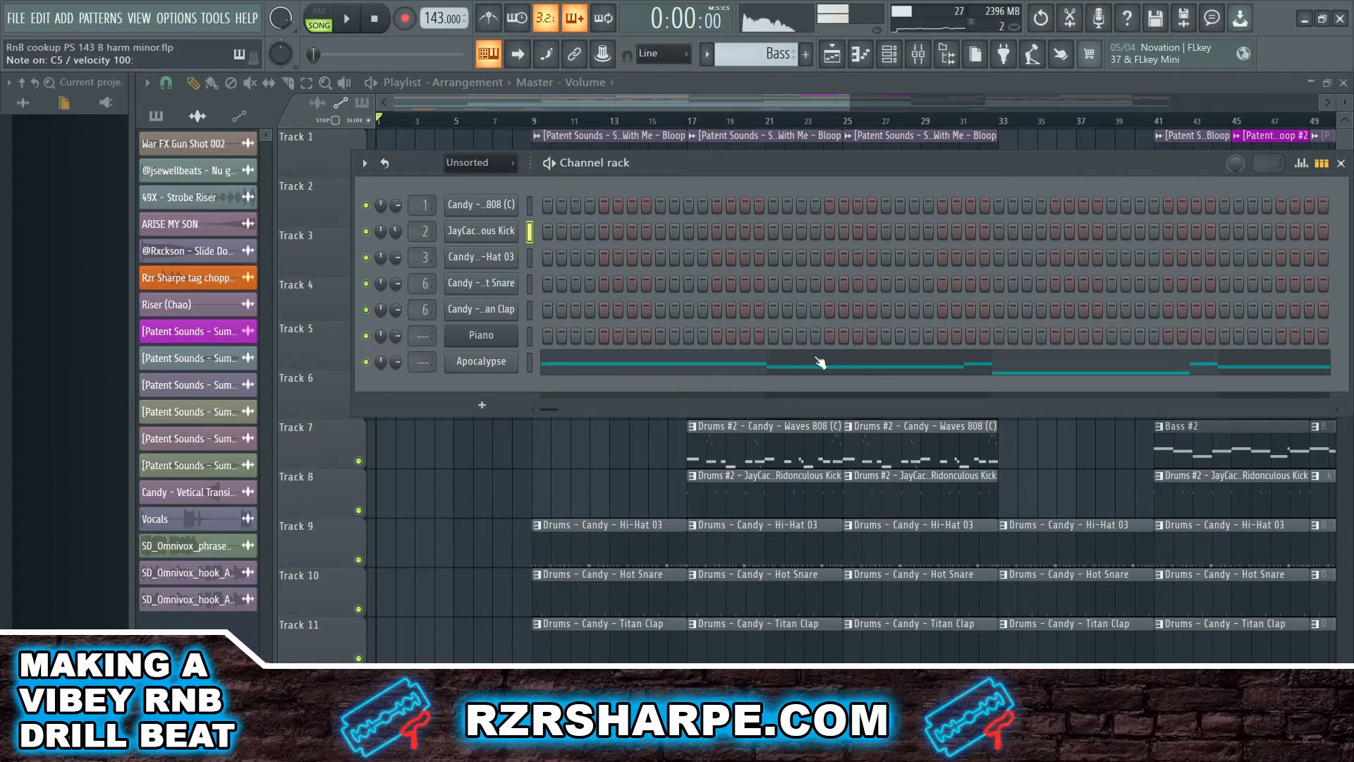
# - Play back the Hot Snare and Ridonculous Kick patterns from the piano roll in pattern mode
pyautogui.press('space')
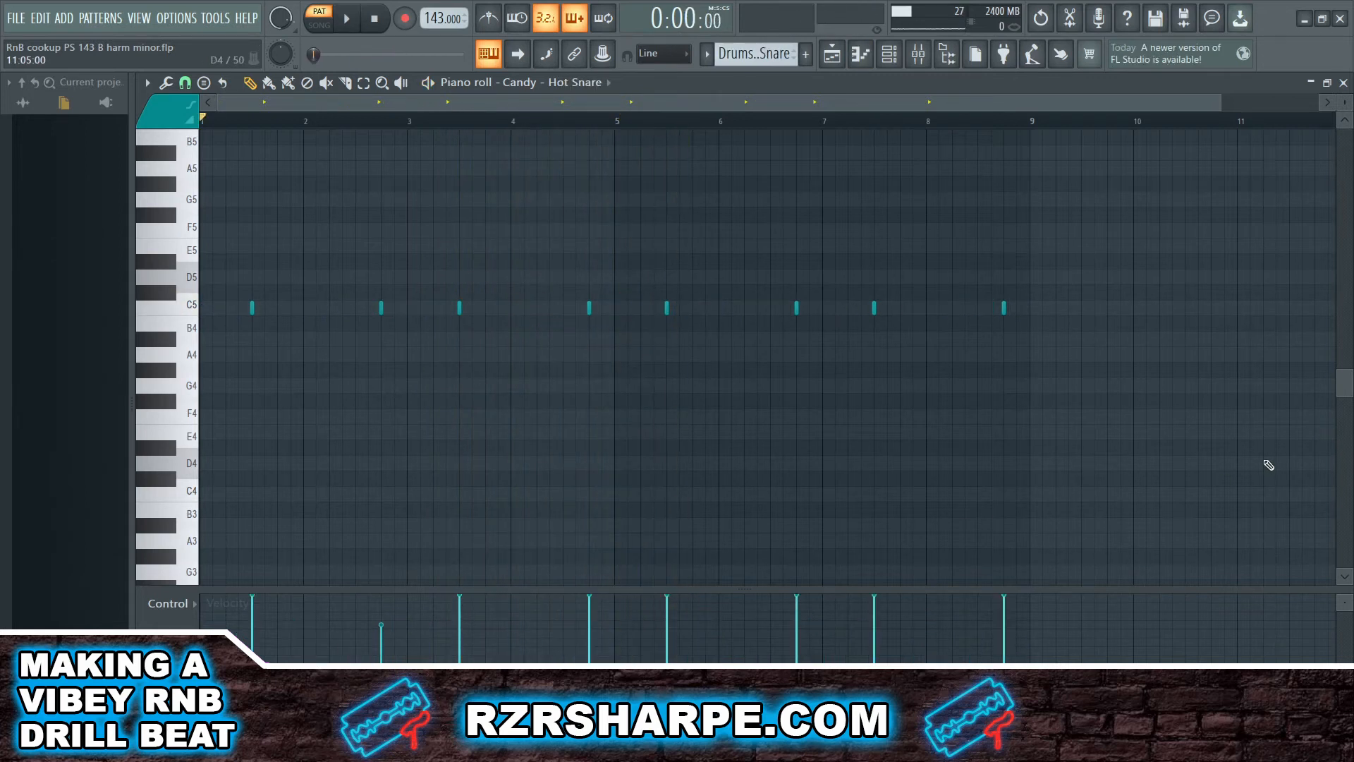
pyautogui.press('space')
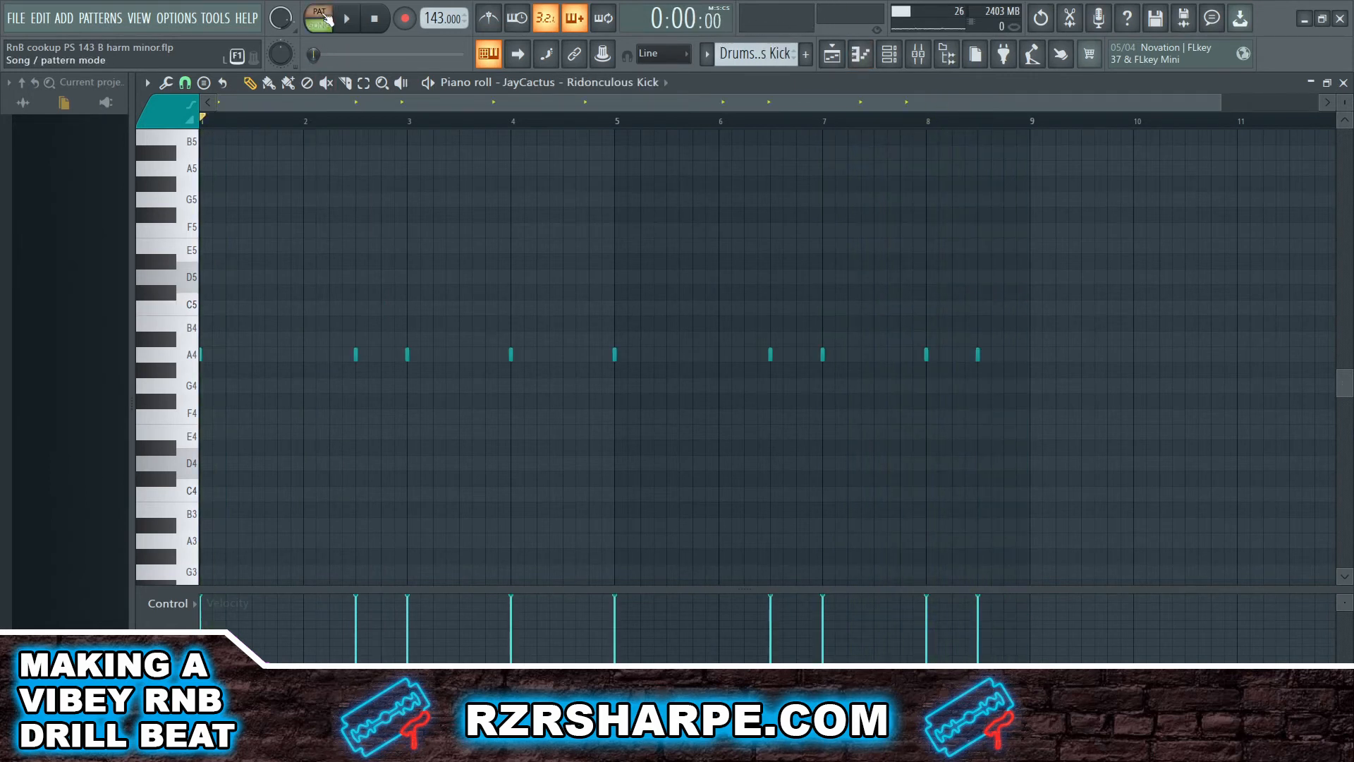
pyautogui.click(326, 18)
pyautogui.press('space')
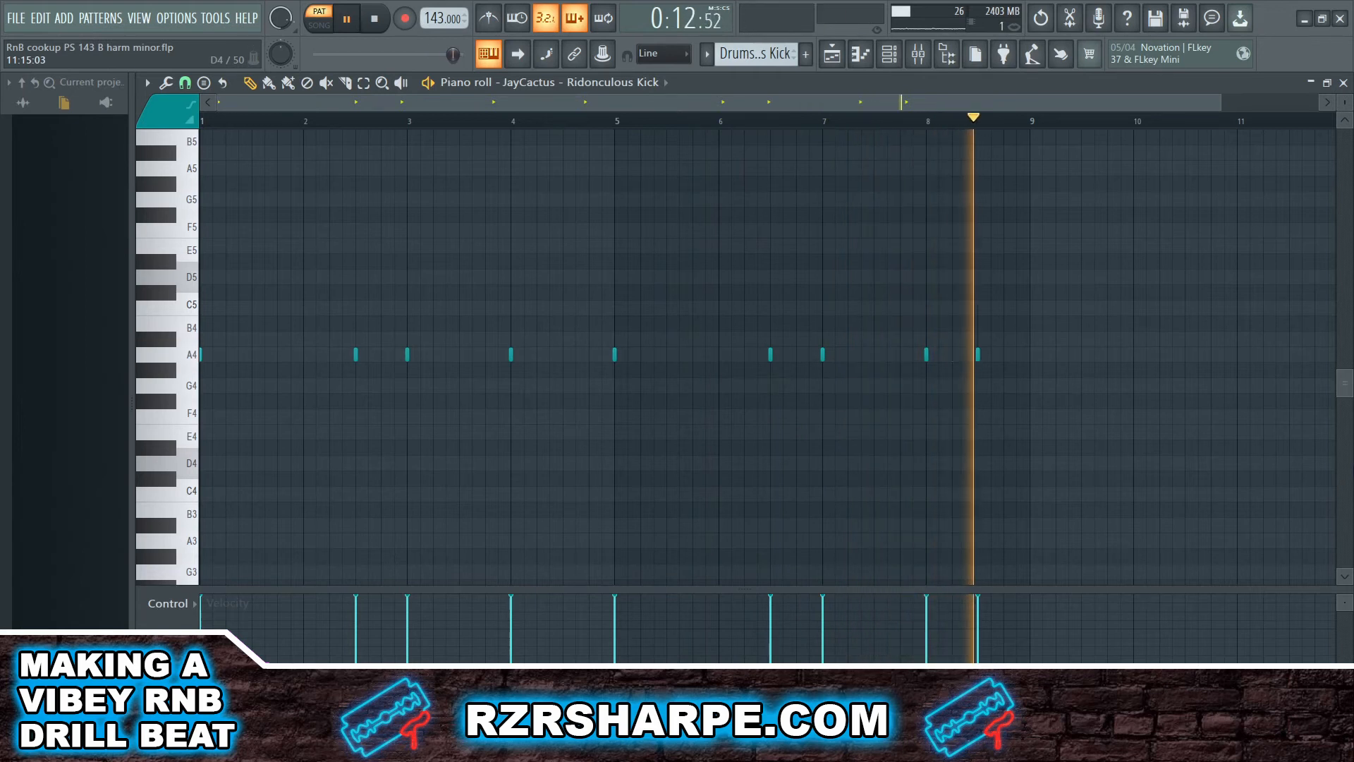
pyautogui.press('space')
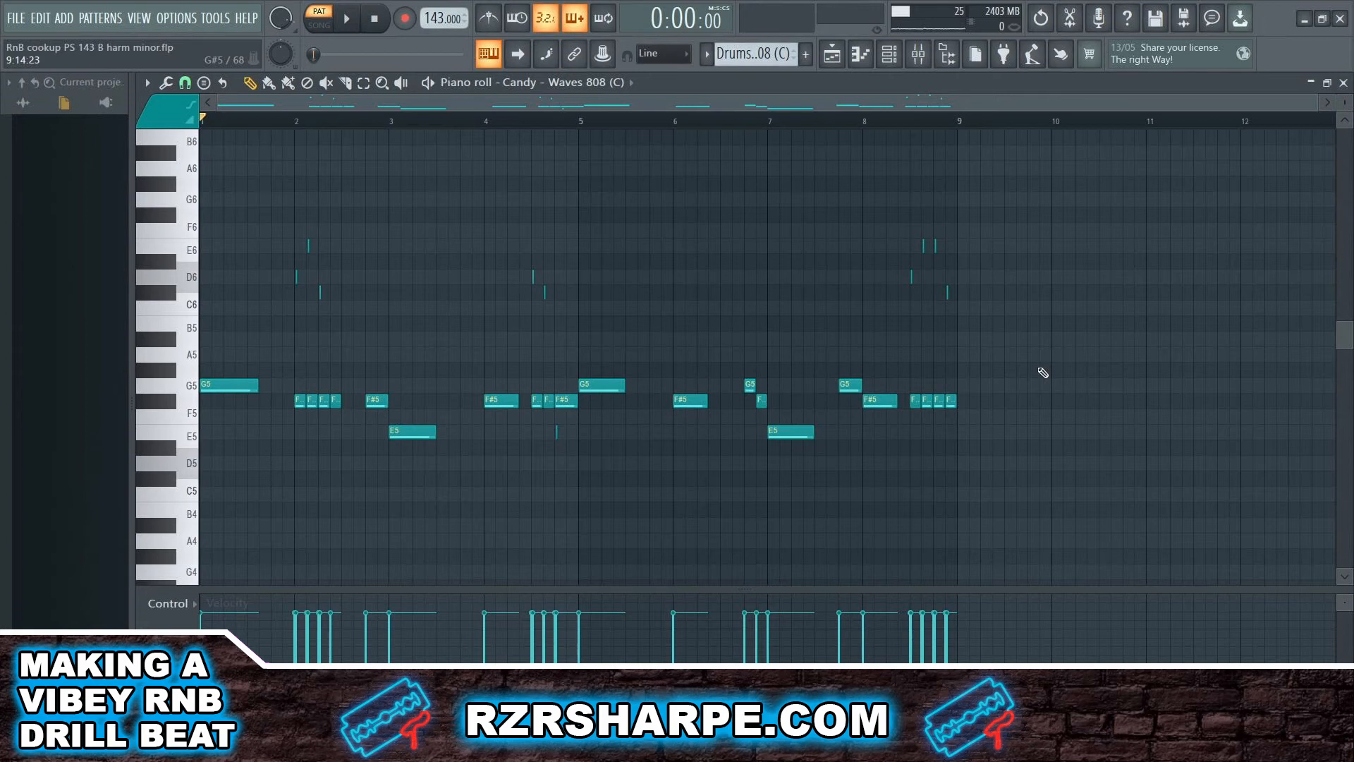
# - Play back the Waves 808 pattern and the full song arrangement
pyautogui.press('space')
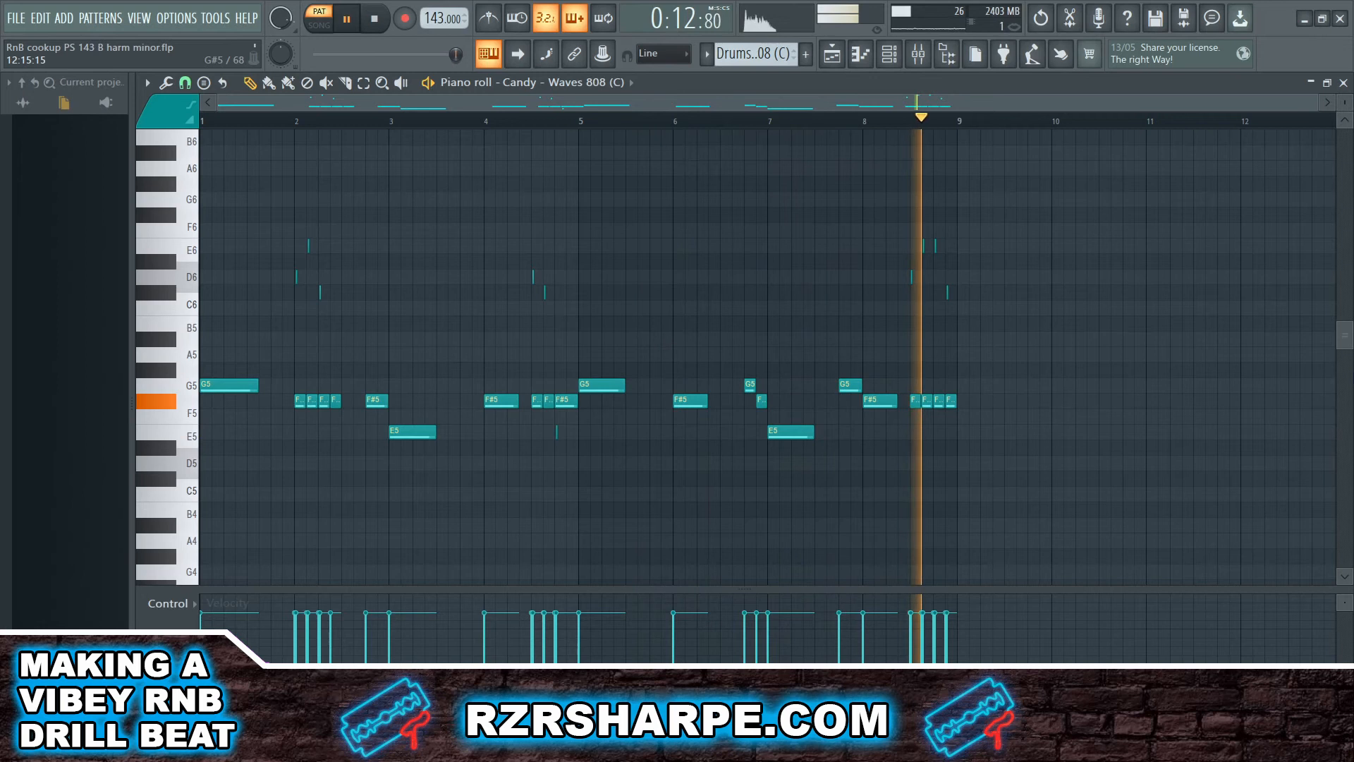
pyautogui.press('space')
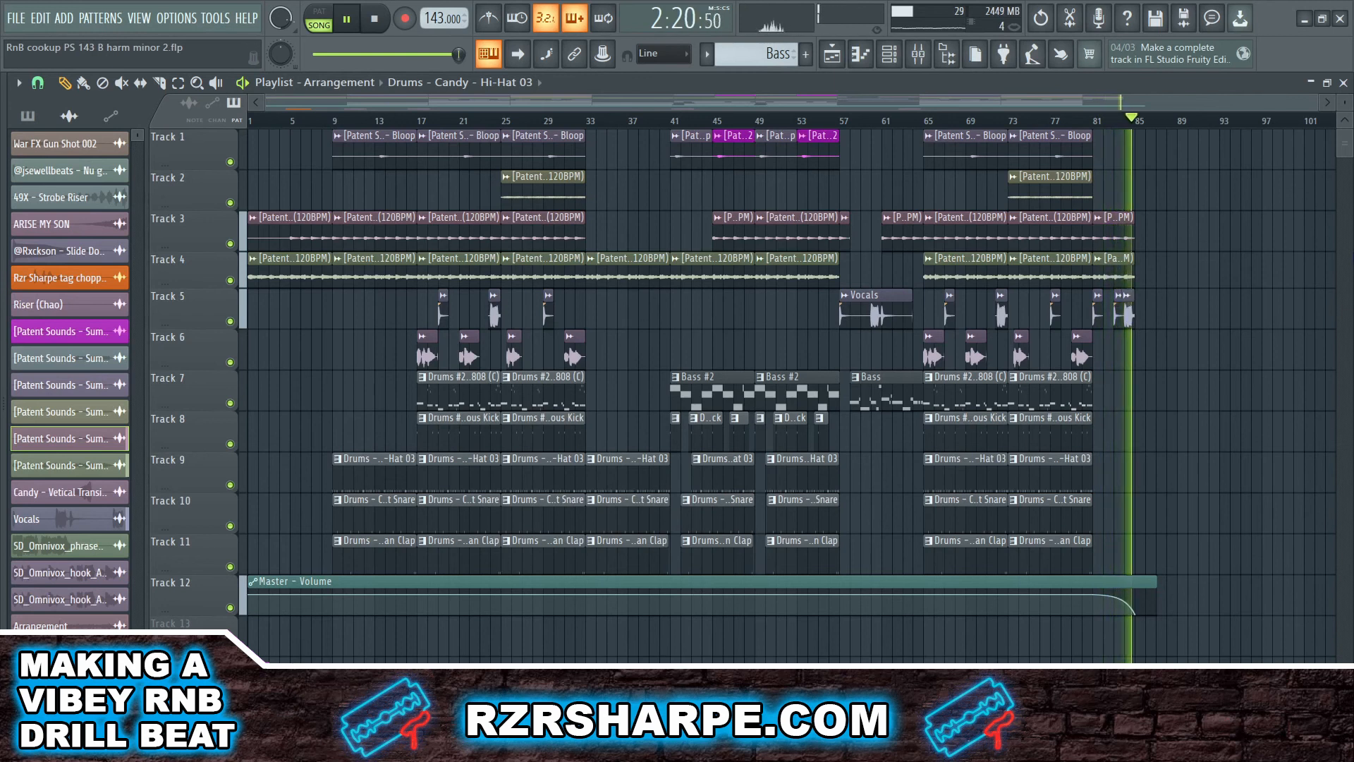
pyautogui.press('space')
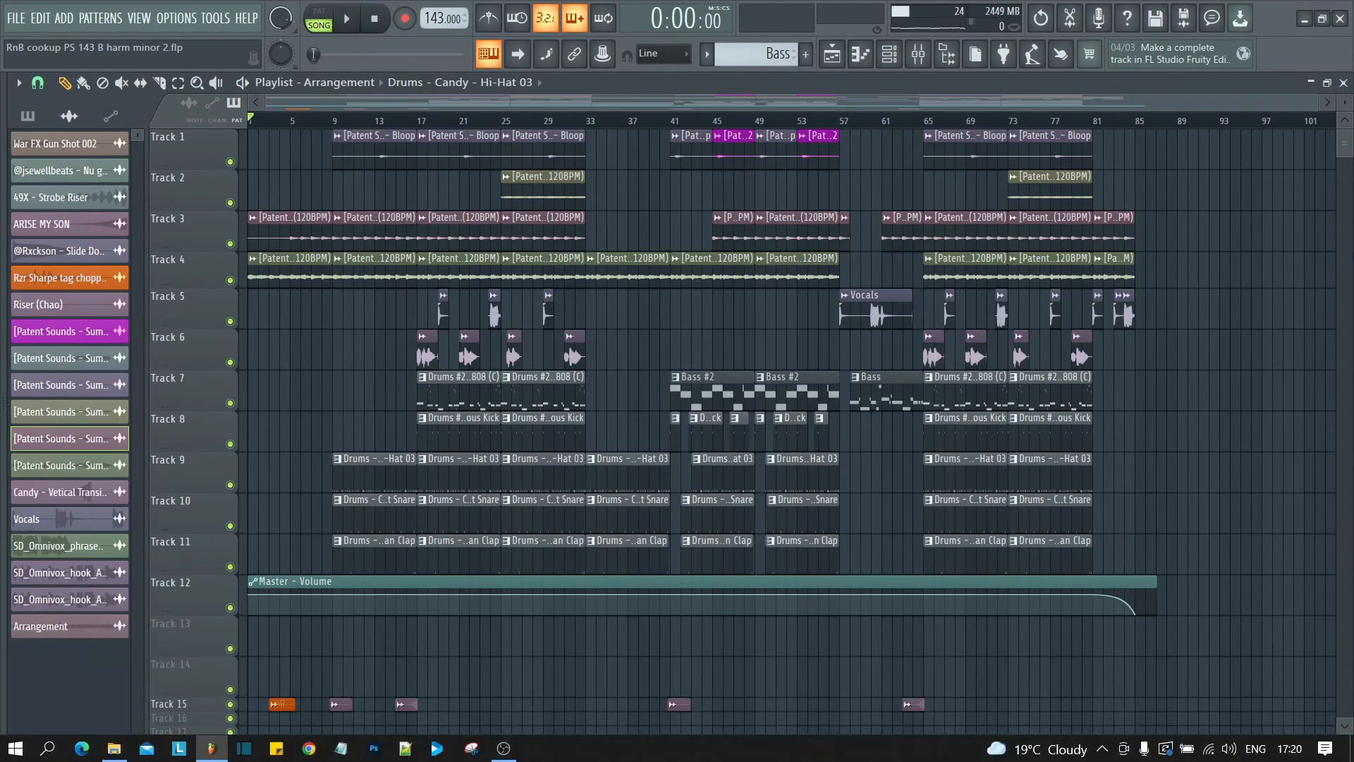